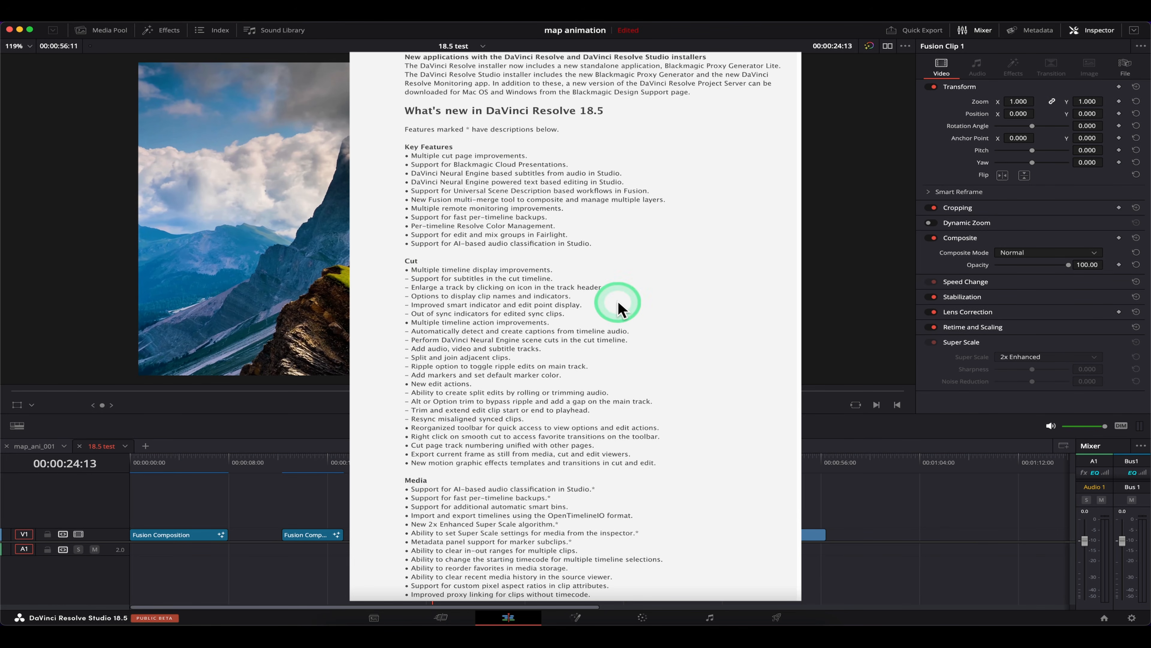
# - Read through the "What's new in DaVinci Resolve 18.5" notes, from the Cut section to Fairlight
pyautogui.scroll(-4, 708, 295)
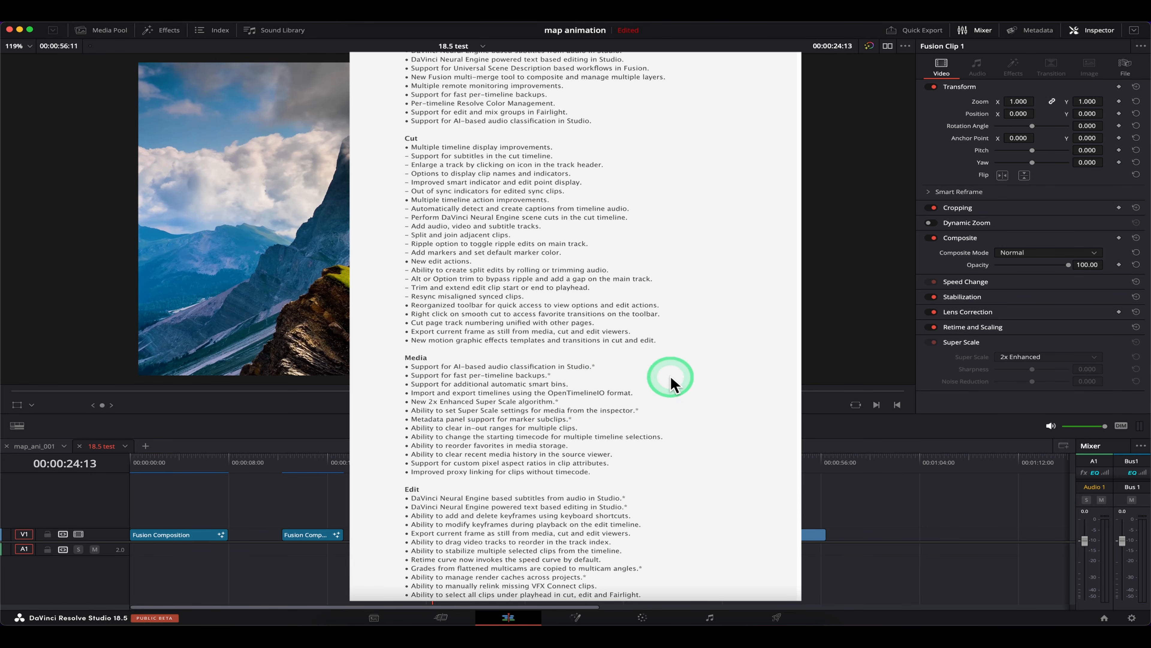
pyautogui.scroll(-5, 458, 434)
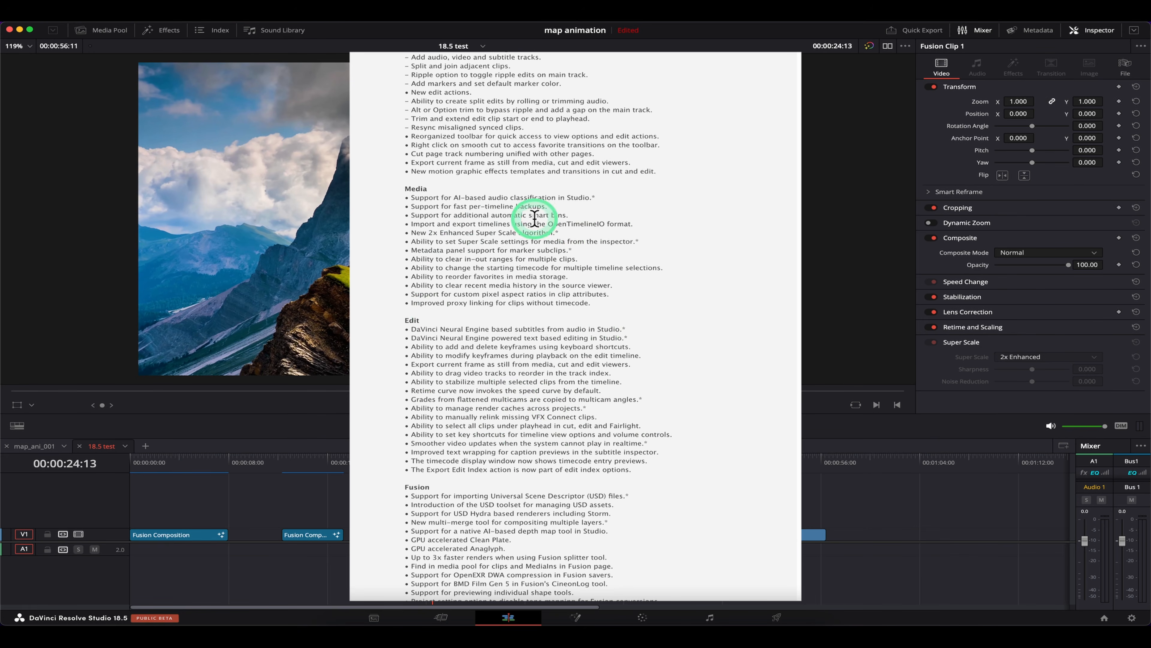
pyautogui.scroll(-8, 562, 440)
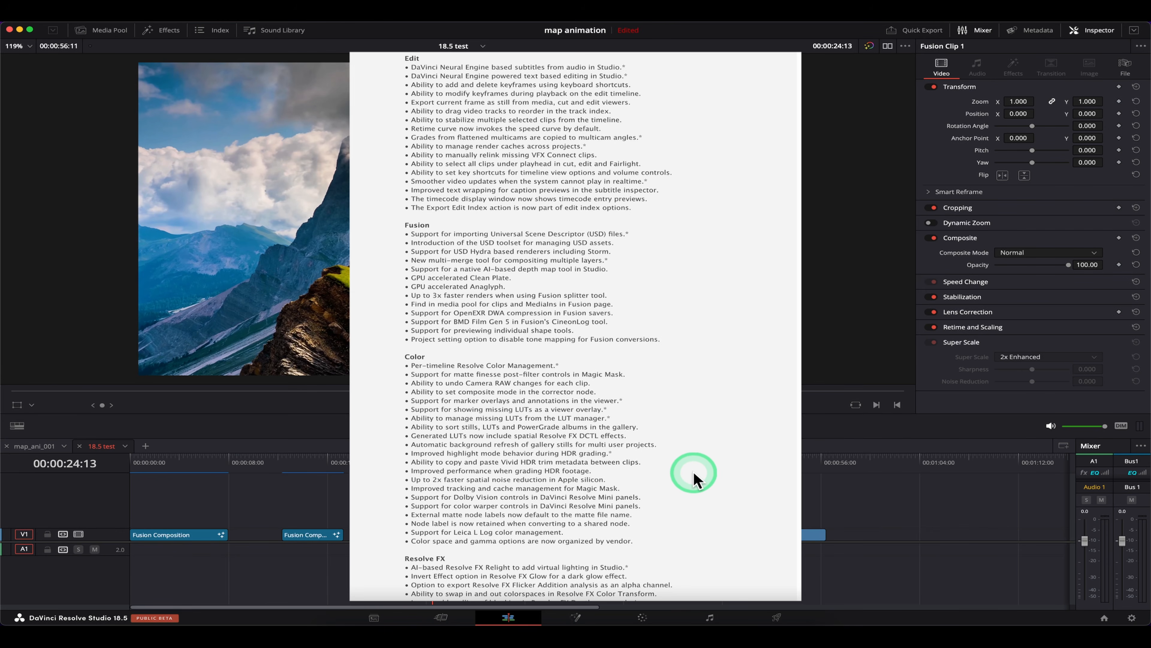
pyautogui.scroll(-5, 697, 470)
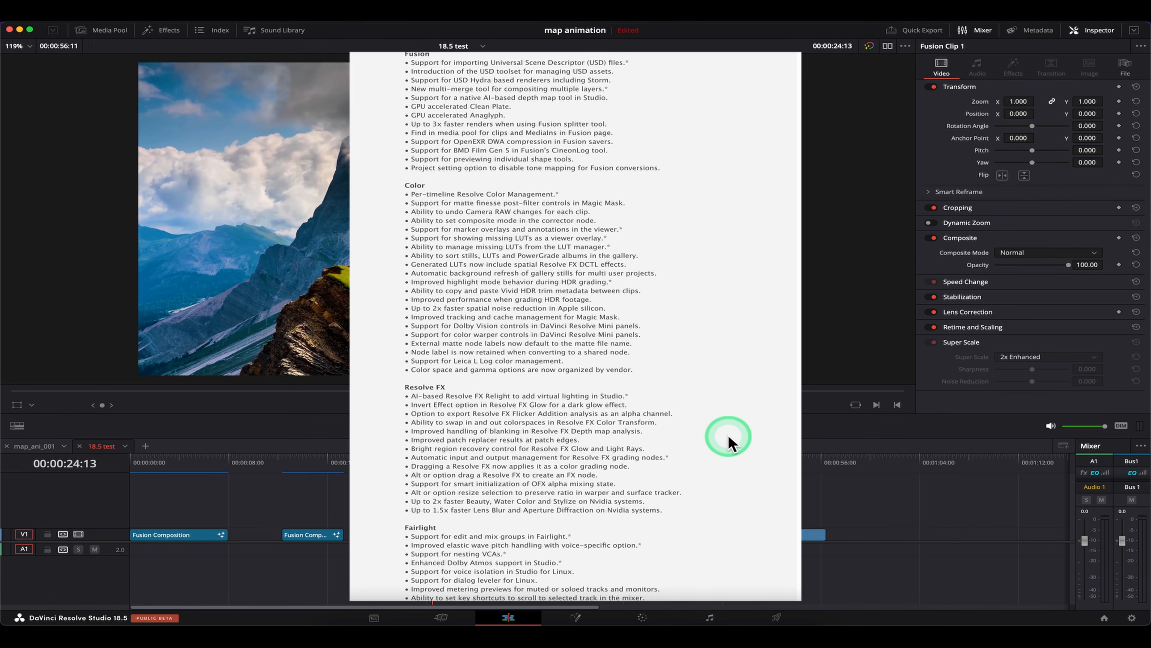
pyautogui.scroll(-3, 680, 471)
pyautogui.scroll(6, 672, 475)
pyautogui.scroll(8, 672, 476)
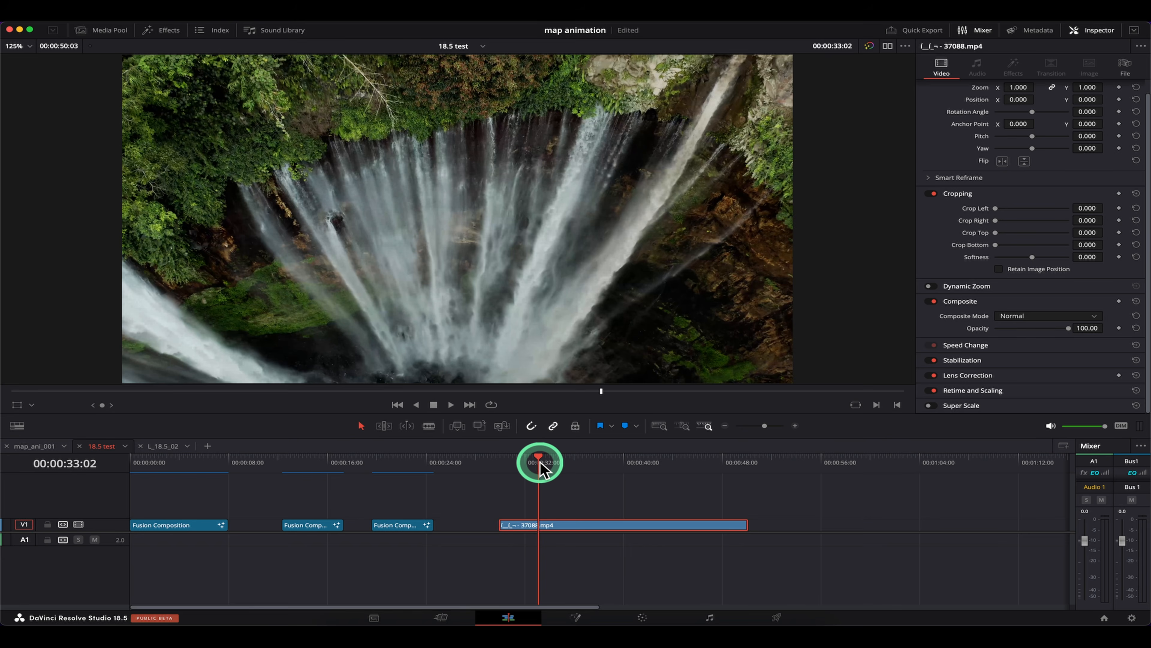
# - Scrub through the waterfall clip on the 18.5 test timeline to review its footage
pyautogui.moveTo(540, 463); pyautogui.dragTo(591, 463)
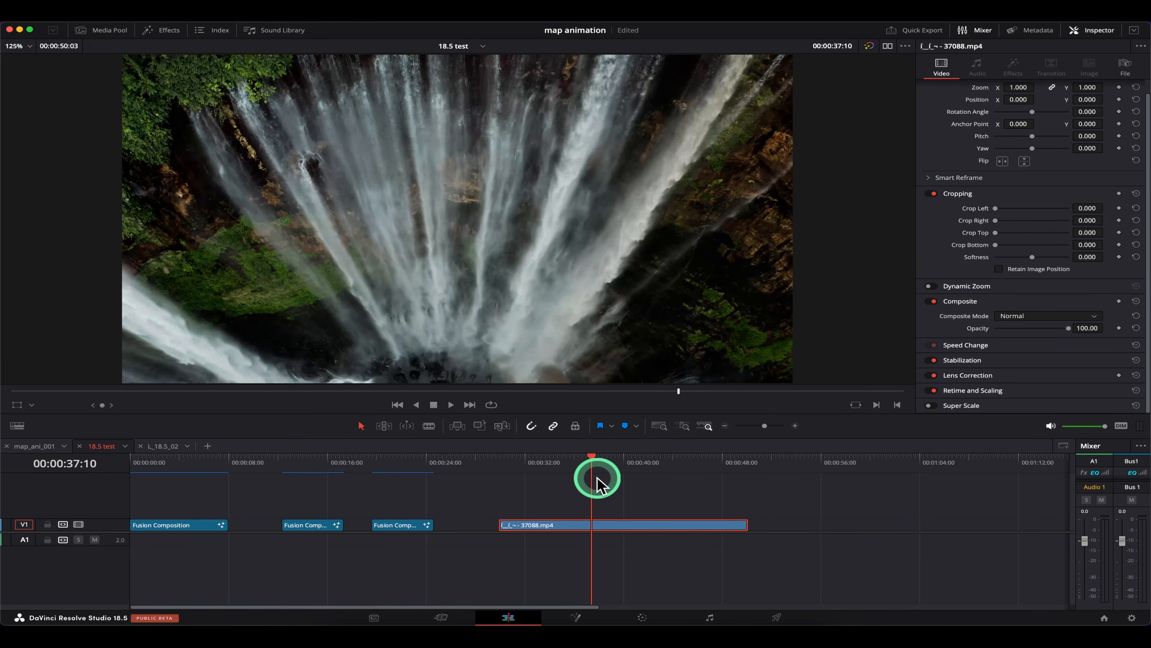
pyautogui.moveTo(553, 467)
pyautogui.mouseDown()
pyautogui.moveTo(609, 472)
pyautogui.moveTo(567, 463)
pyautogui.mouseUp()
pyautogui.click(549, 462)
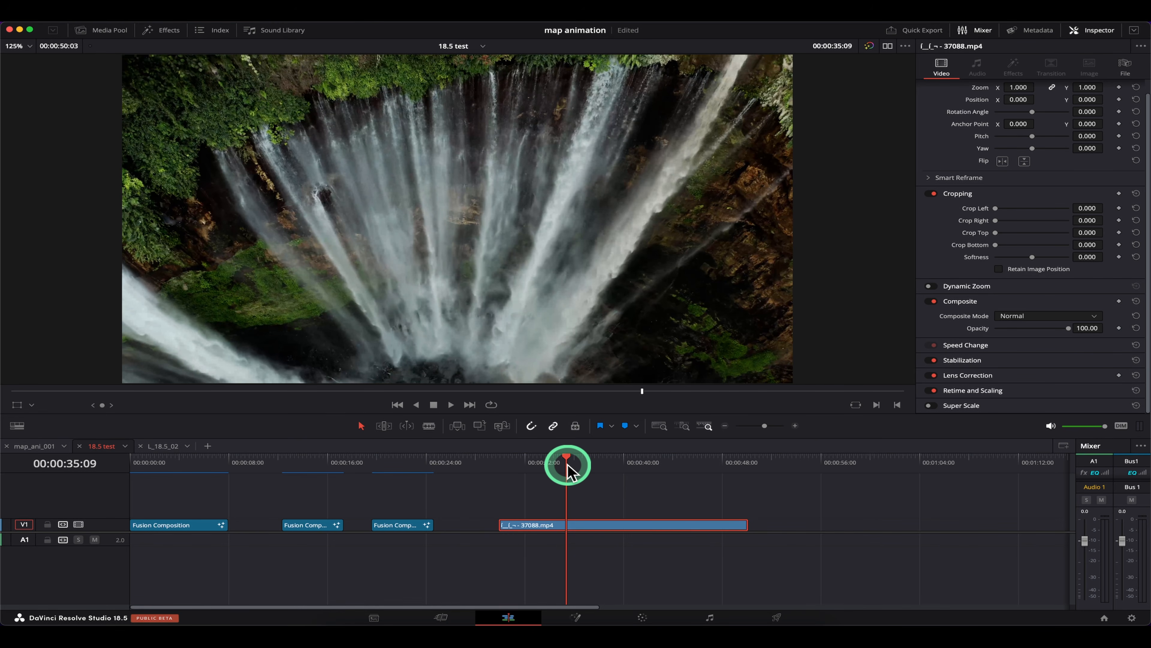
pyautogui.click(597, 463)
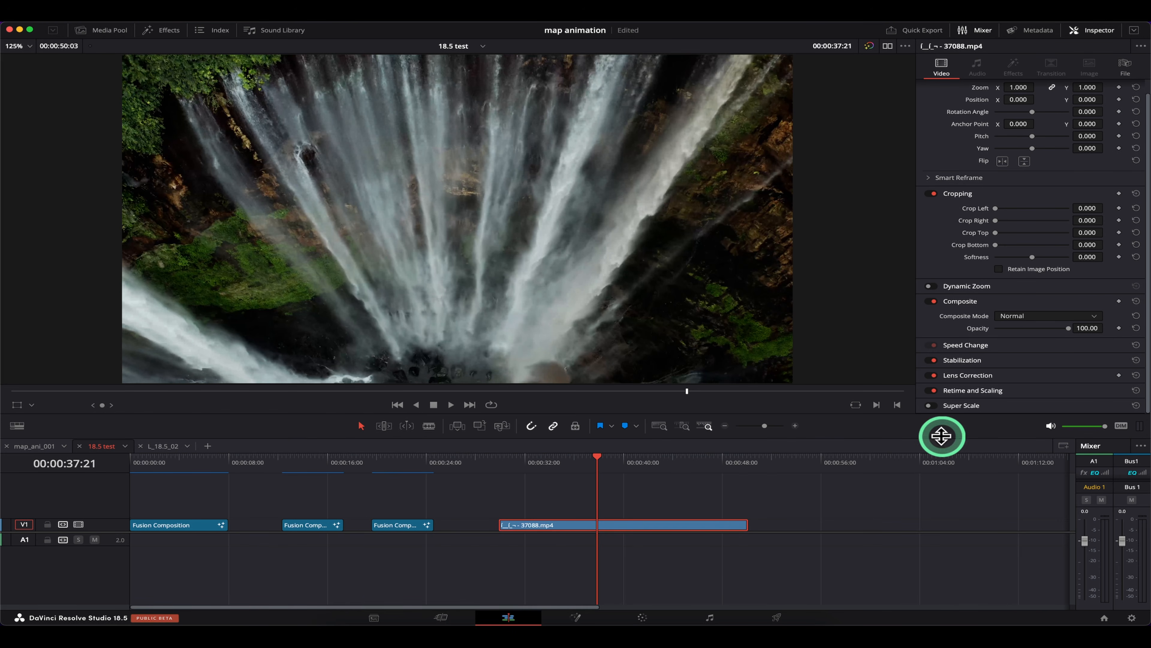
pyautogui.click(604, 468)
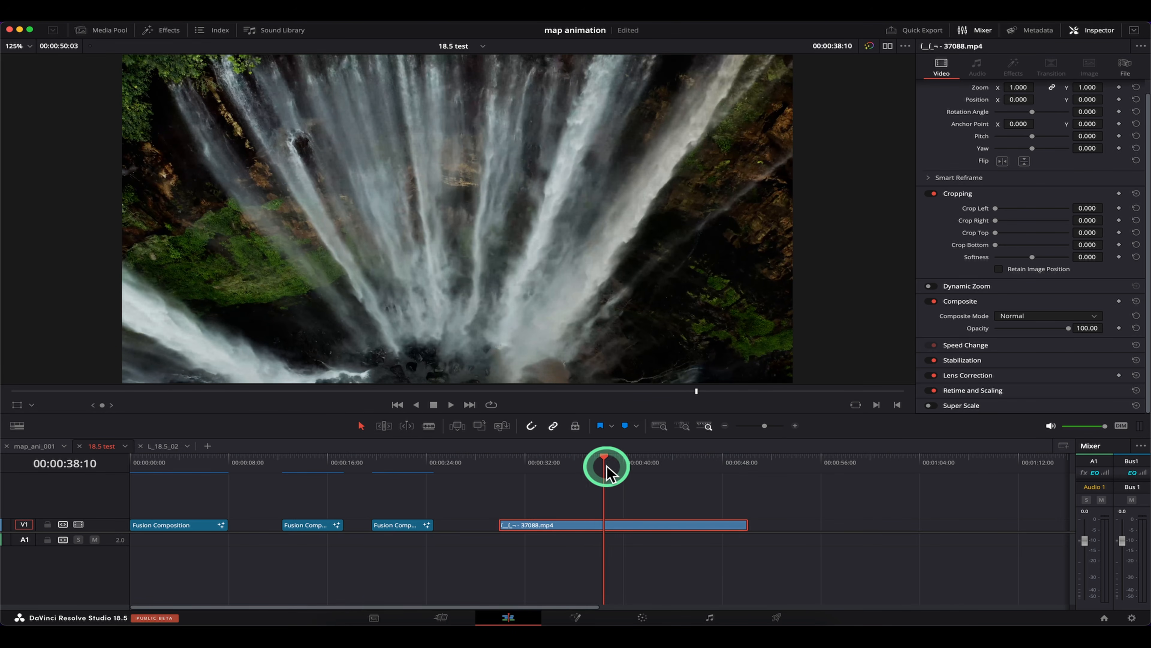
# - Enable Super Scale on the waterfall clip at 3x with Medium sharpness, and check other frames of the clip
pyautogui.click(960, 405)
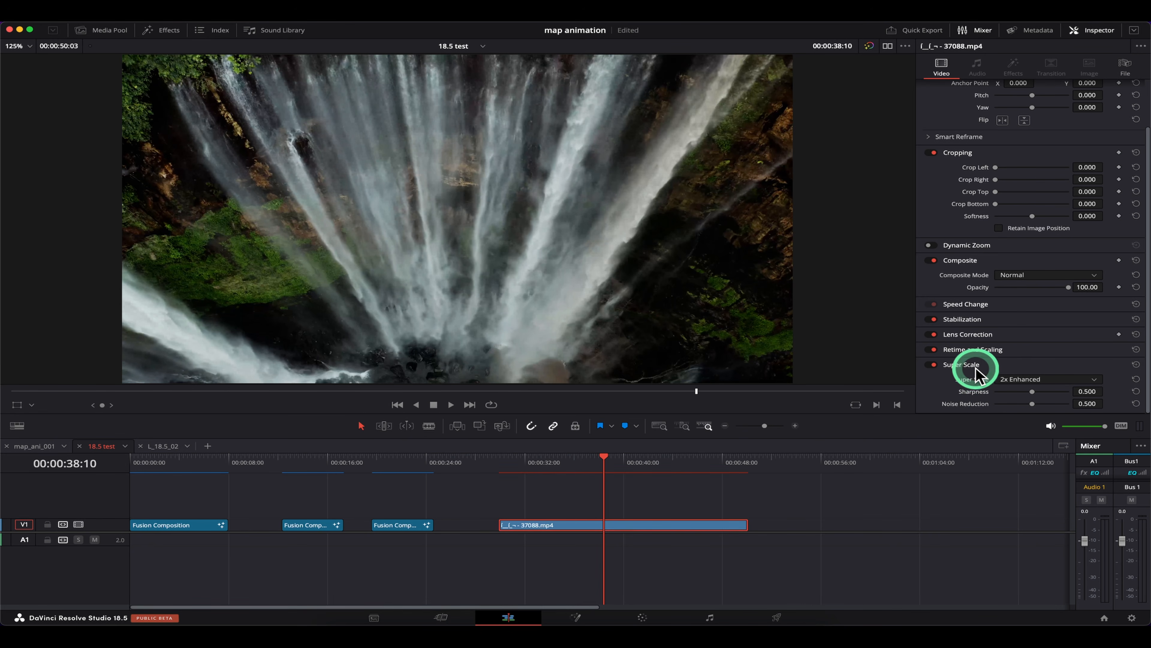
pyautogui.click(1091, 382)
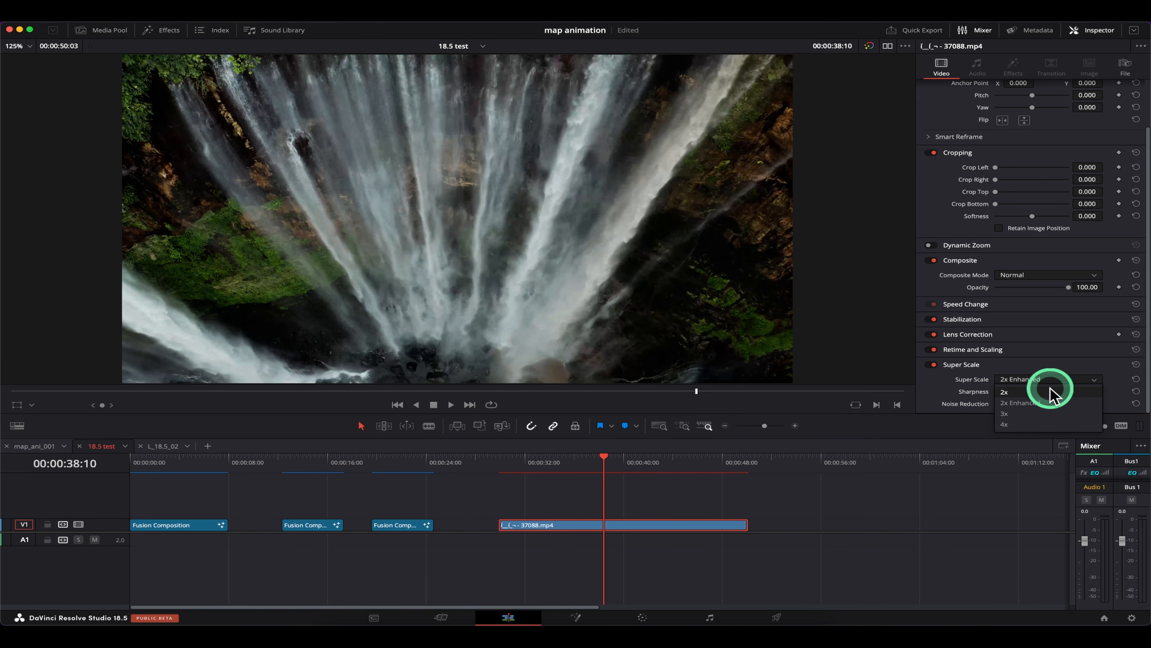
pyautogui.click(1050, 413)
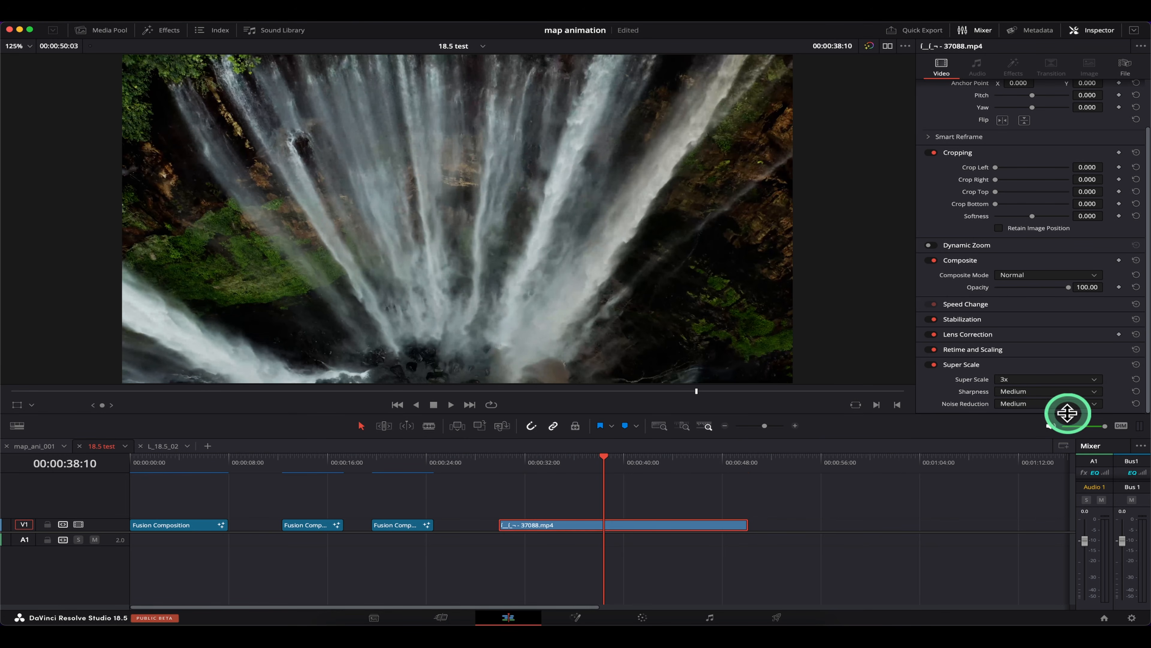
pyautogui.click(1069, 390)
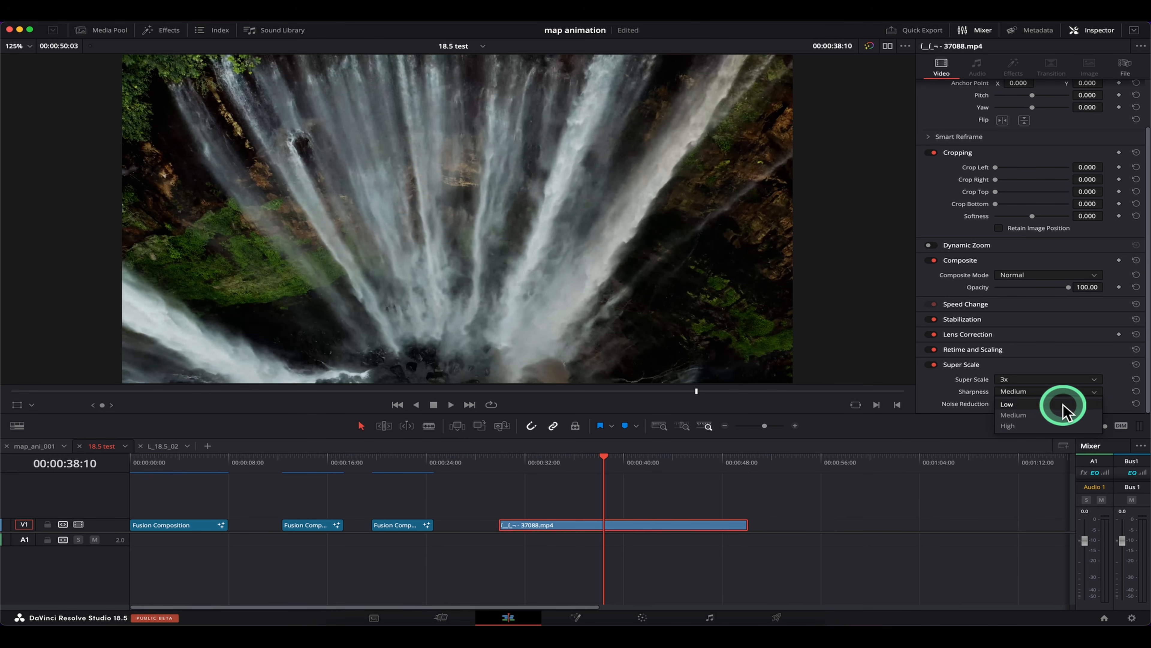
pyautogui.click(1061, 415)
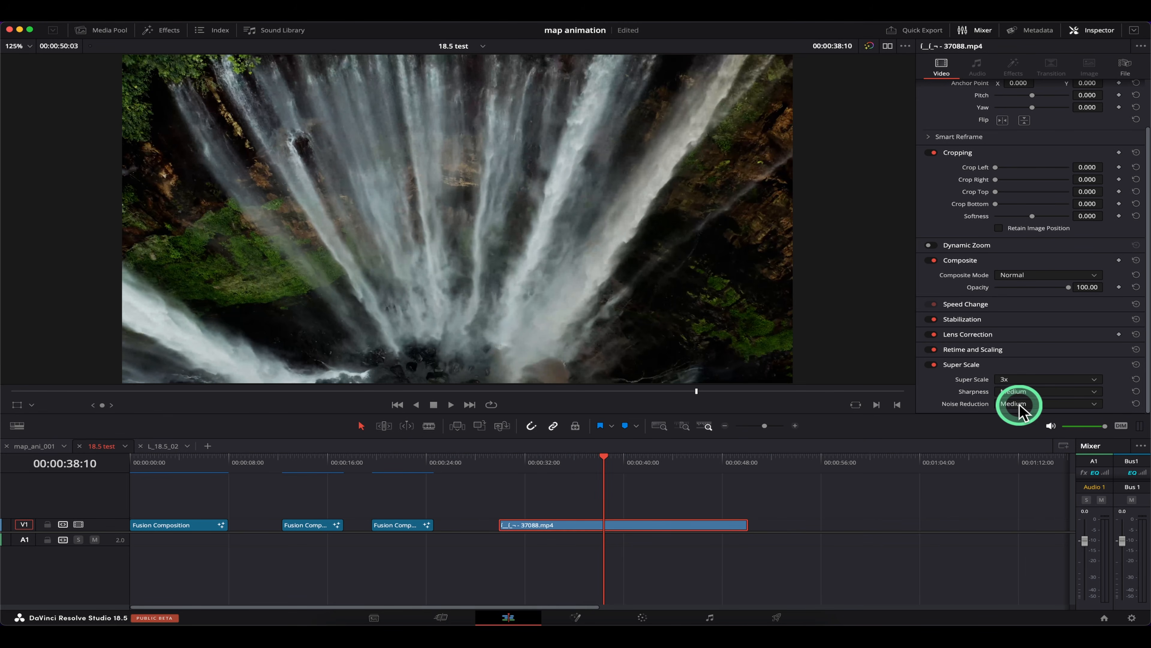
pyautogui.moveTo(657, 465); pyautogui.dragTo(594, 466)
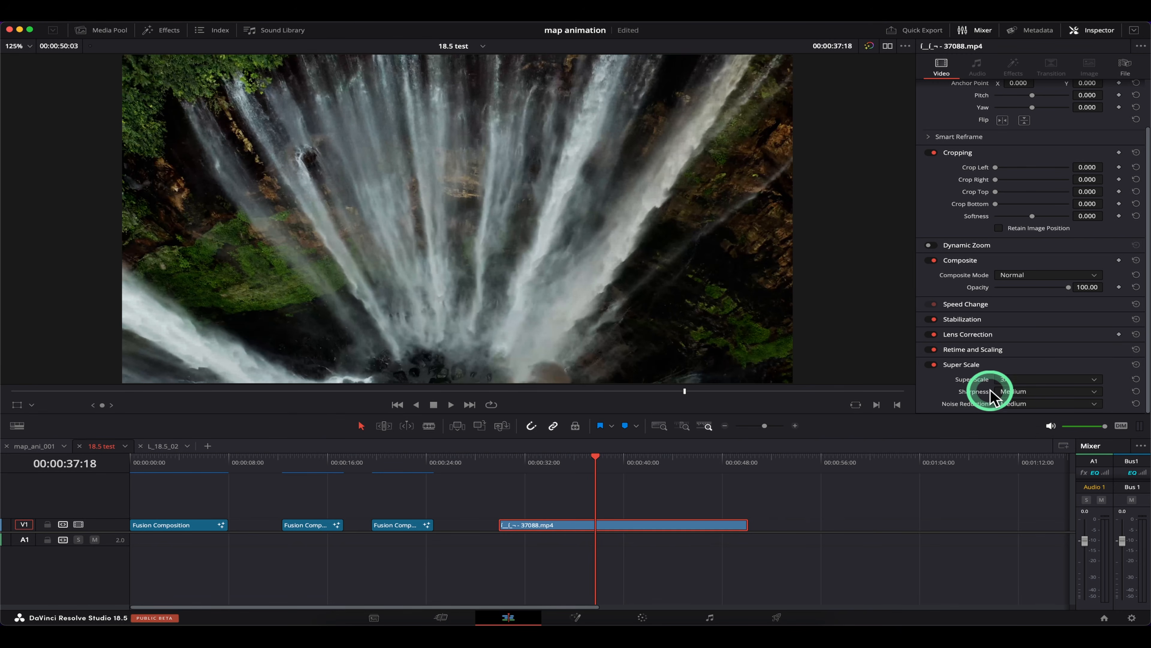
pyautogui.click(581, 467)
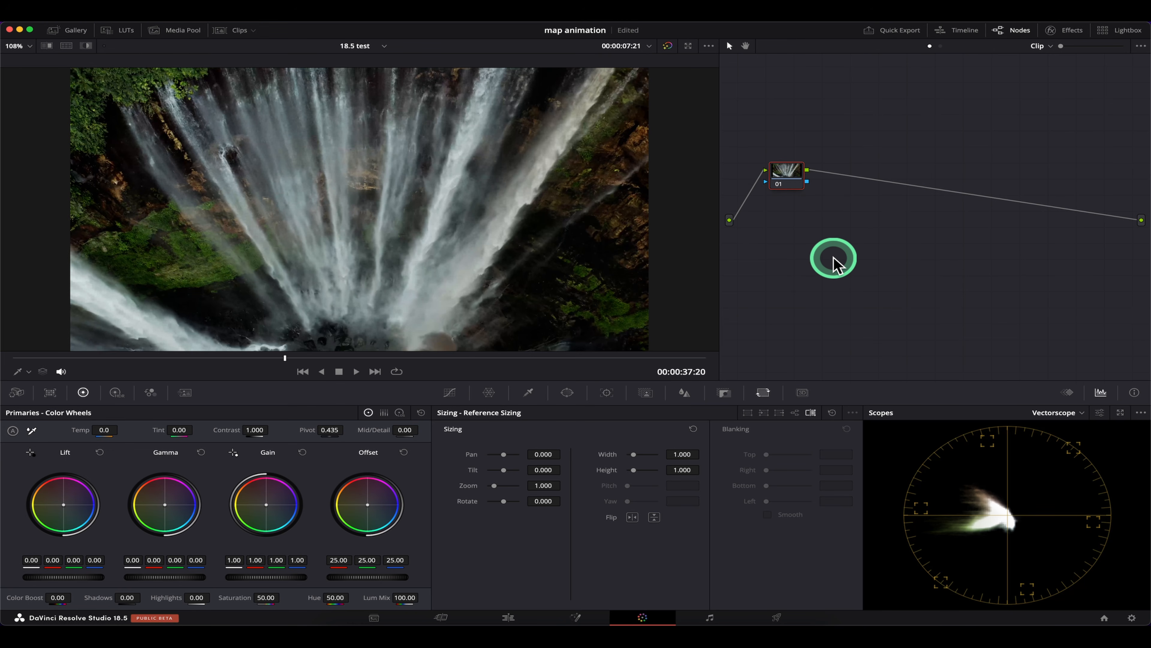
# - Add a layer mixer to the waterfall clip's node graph and preview its composite modes, such as Divide
pyautogui.moveTo(791, 179); pyautogui.dragTo(788, 176)
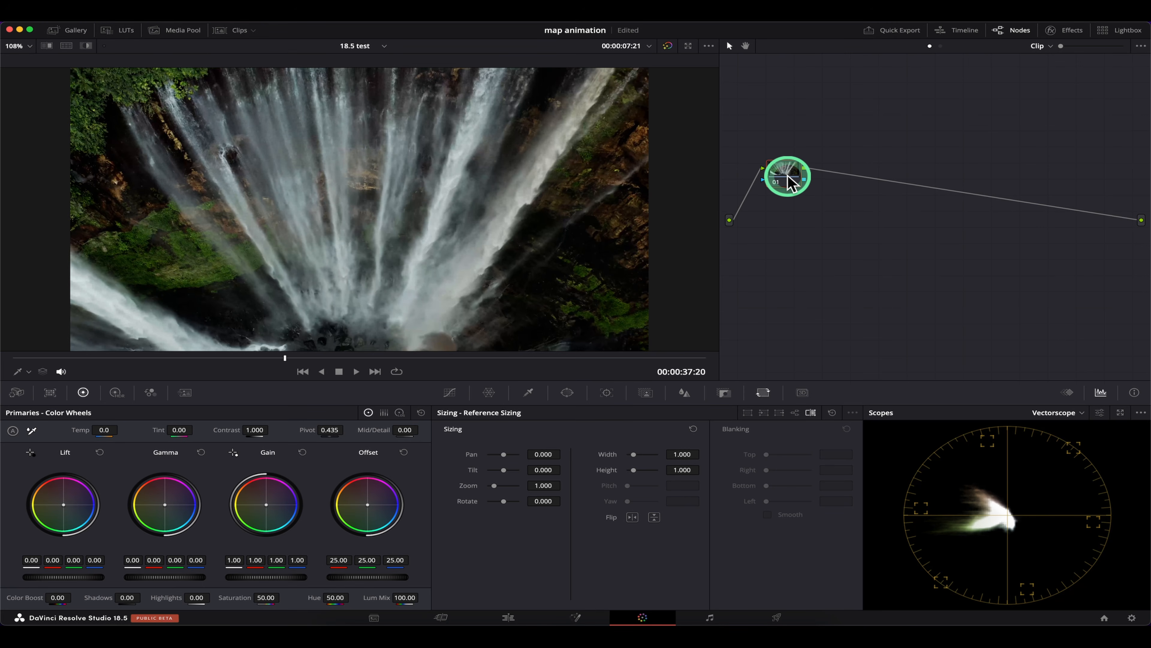
pyautogui.hotkey('alt', 'l')
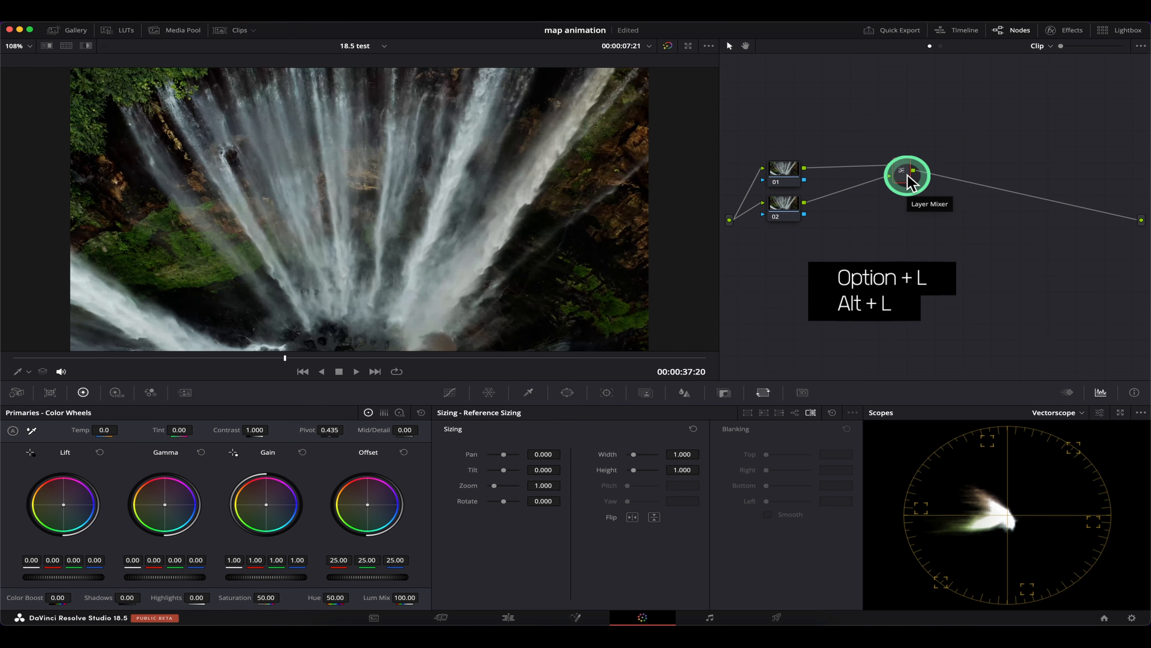
pyautogui.rightClick(907, 172)
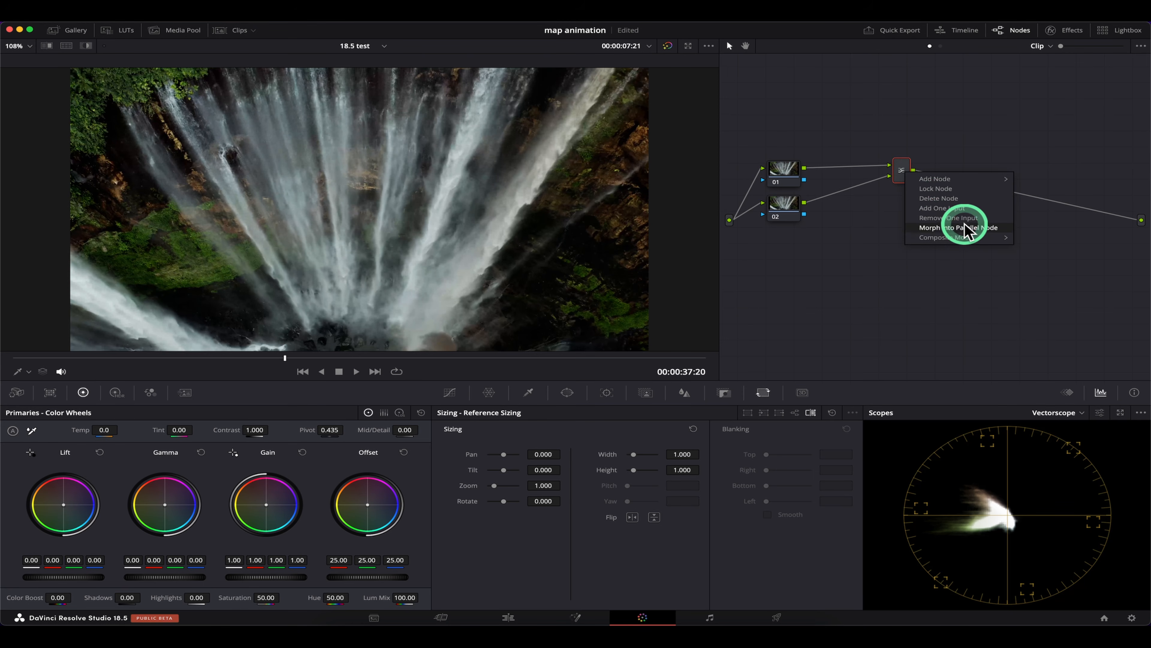
pyautogui.moveTo(1013, 237)
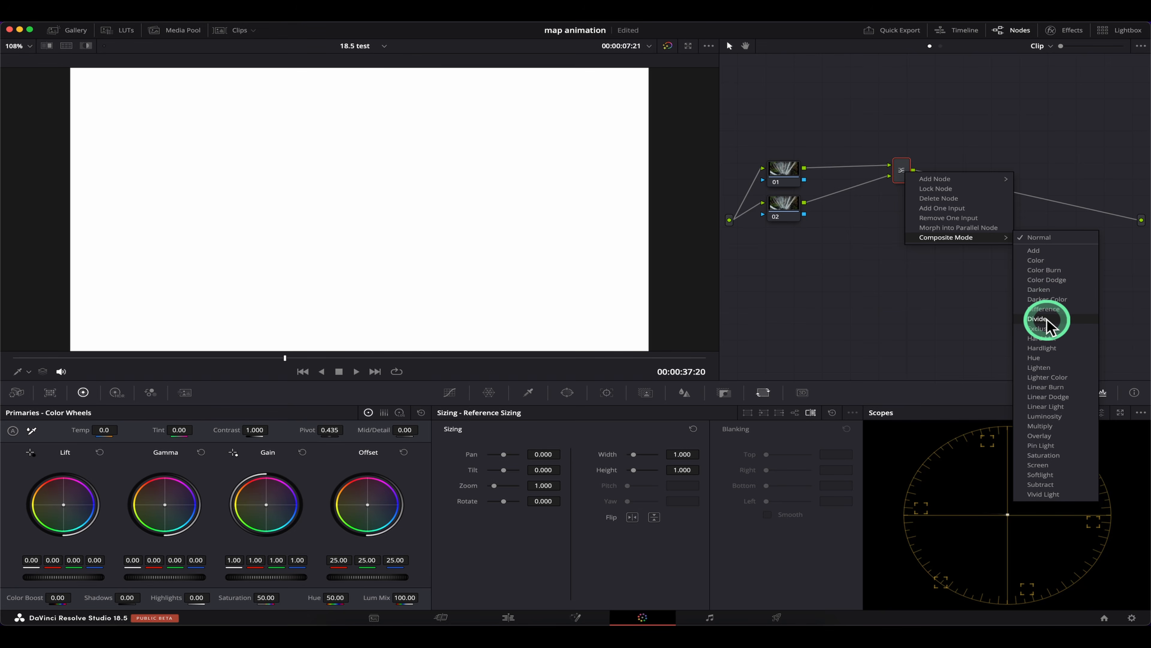
pyautogui.click(838, 273)
# - Space nodes 01 and 02 apart vertically and move the layer mixer closer to them
pyautogui.moveTo(778, 214); pyautogui.dragTo(781, 221)
pyautogui.moveTo(784, 177); pyautogui.dragTo(786, 174)
pyautogui.moveTo(901, 176); pyautogui.dragTo(867, 194)
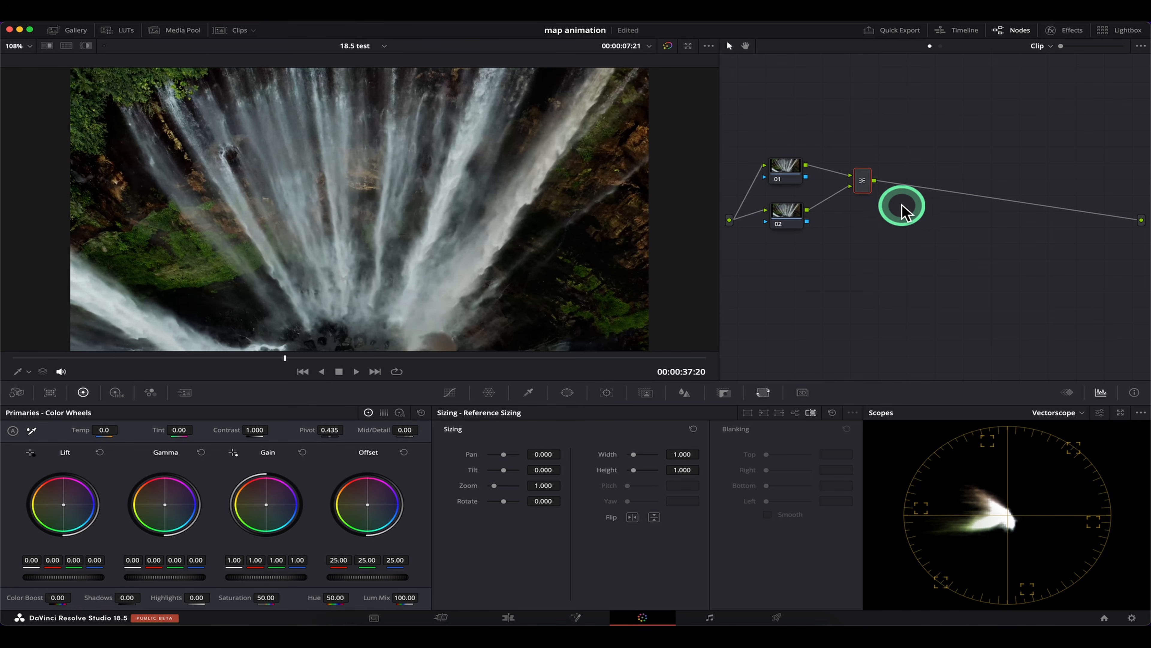
# - Undo the node rearrangement and the layer mixer, back to the single node 01
pyautogui.press('super+z')
pyautogui.press('super+z')
pyautogui.press('super+z')
pyautogui.press('super+z')
pyautogui.press('super+z')
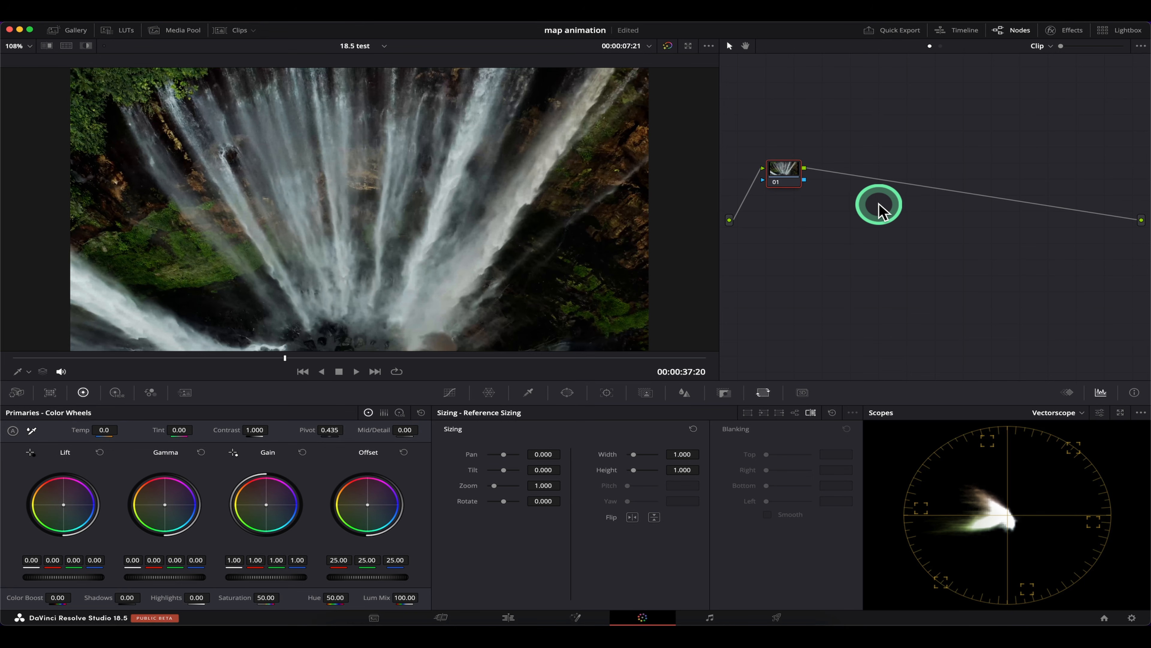
# - Add a serial node after node 01 and bring up the new node's Composite Mode options
pyautogui.hotkey('alt', 's')
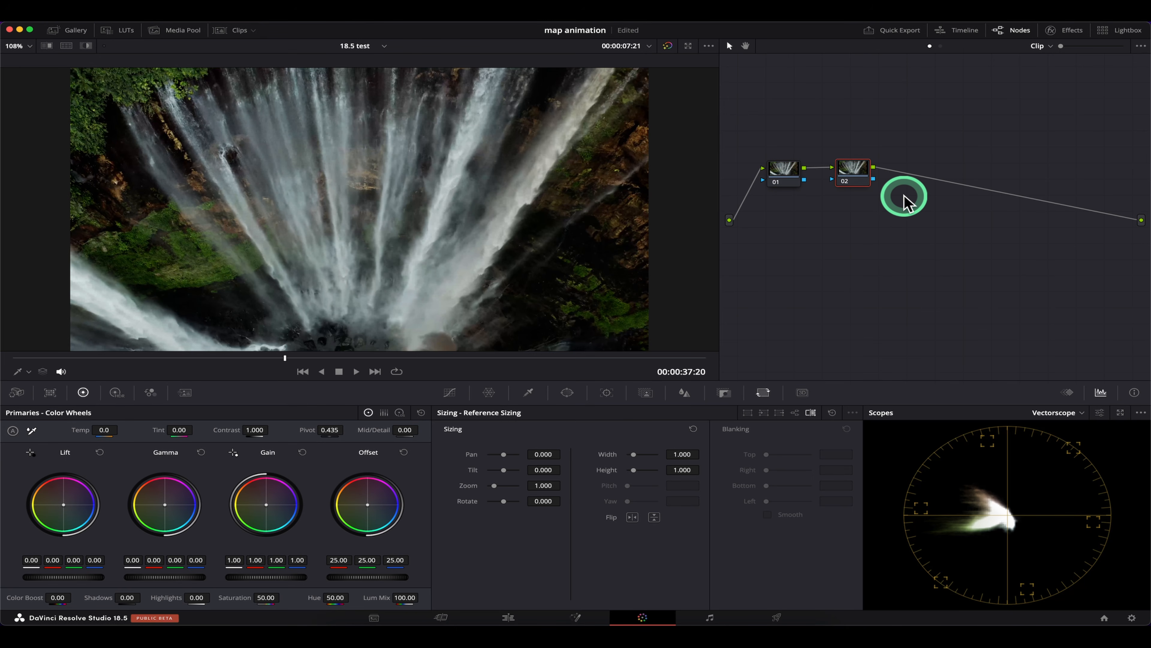
pyautogui.rightClick(850, 175)
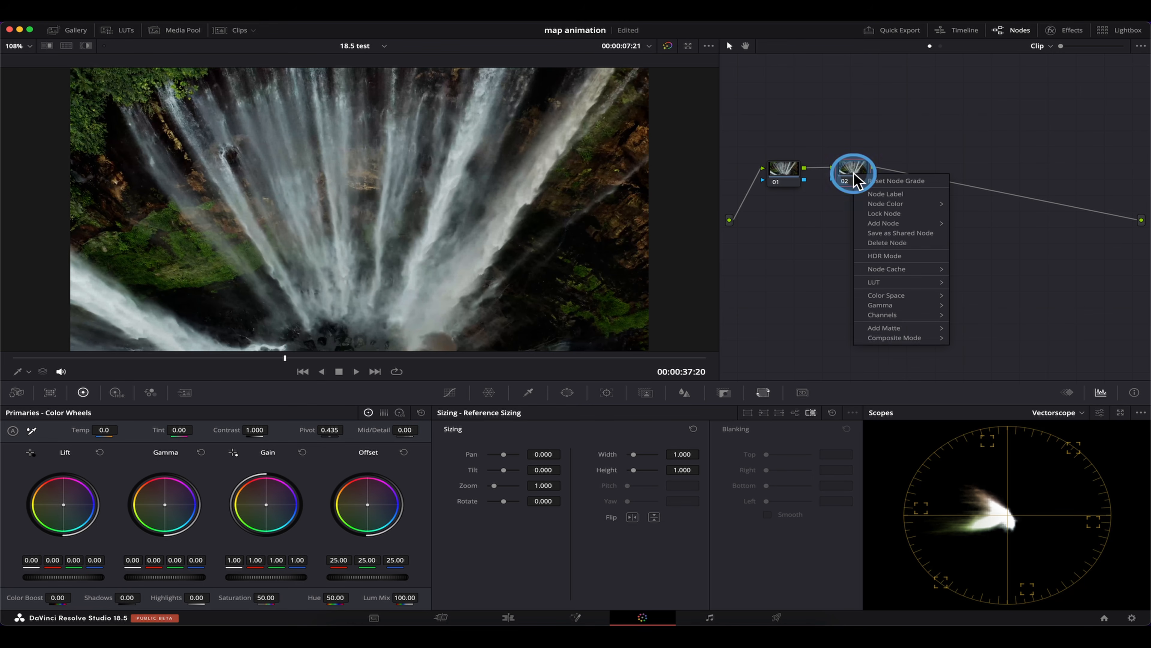
pyautogui.moveTo(913, 342)
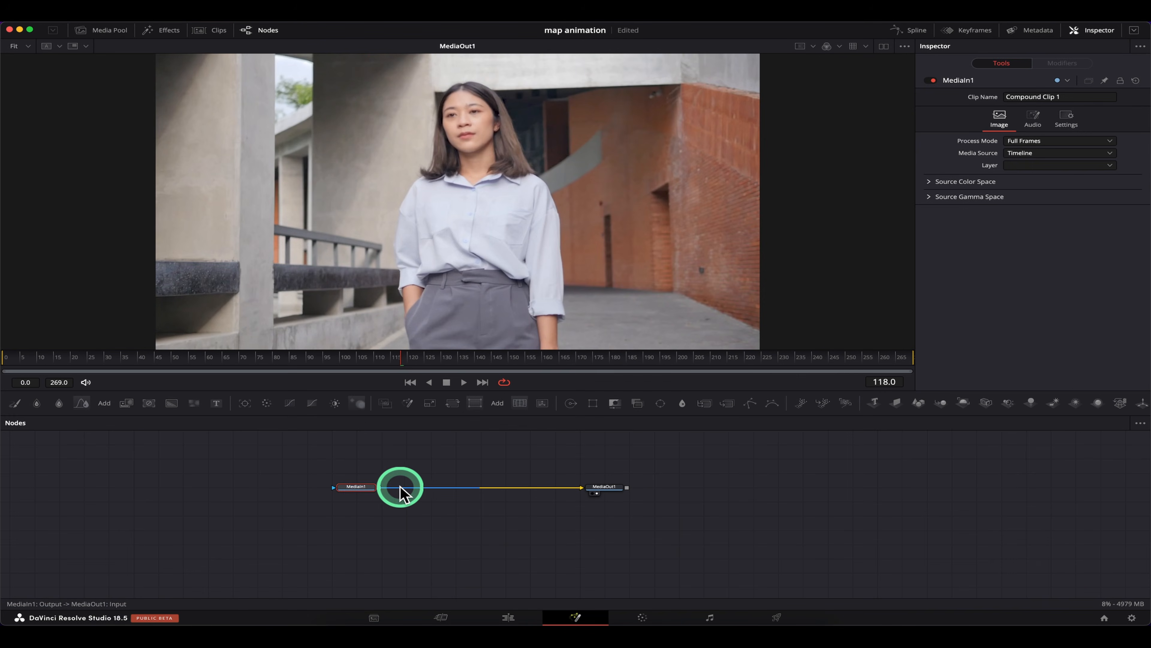
# - Insert a Depth Map node between MediaIn1 and MediaOut1 in Fusion, and check the result on the Color page
pyautogui.click(349, 489)
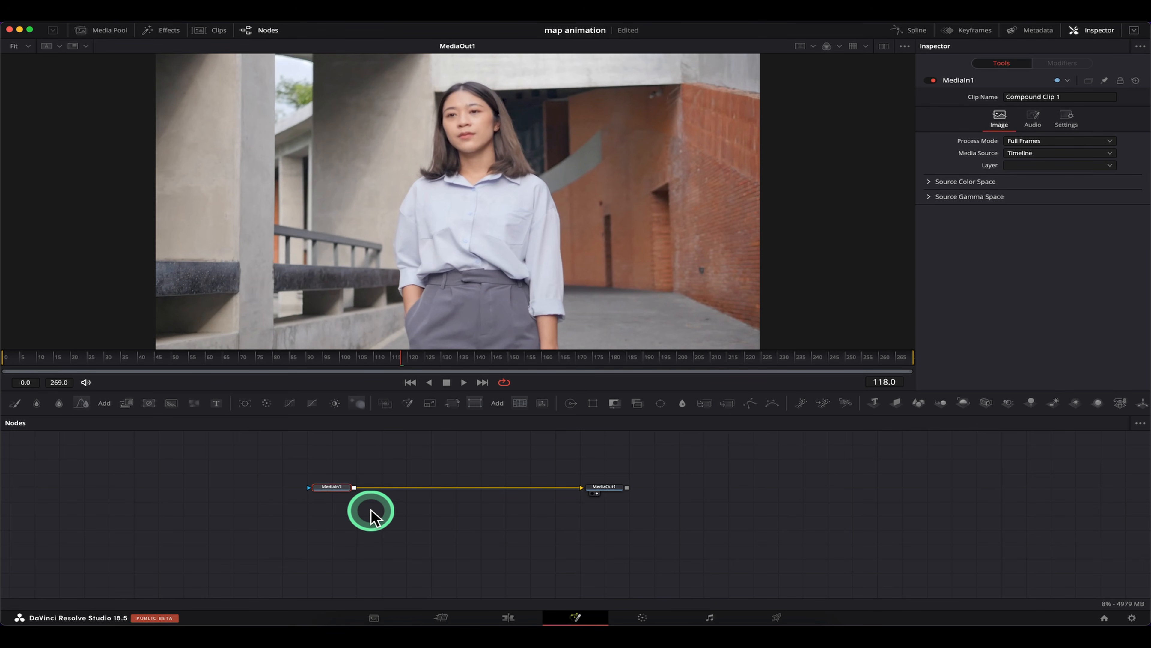
pyautogui.hotkey('shift', 'space')
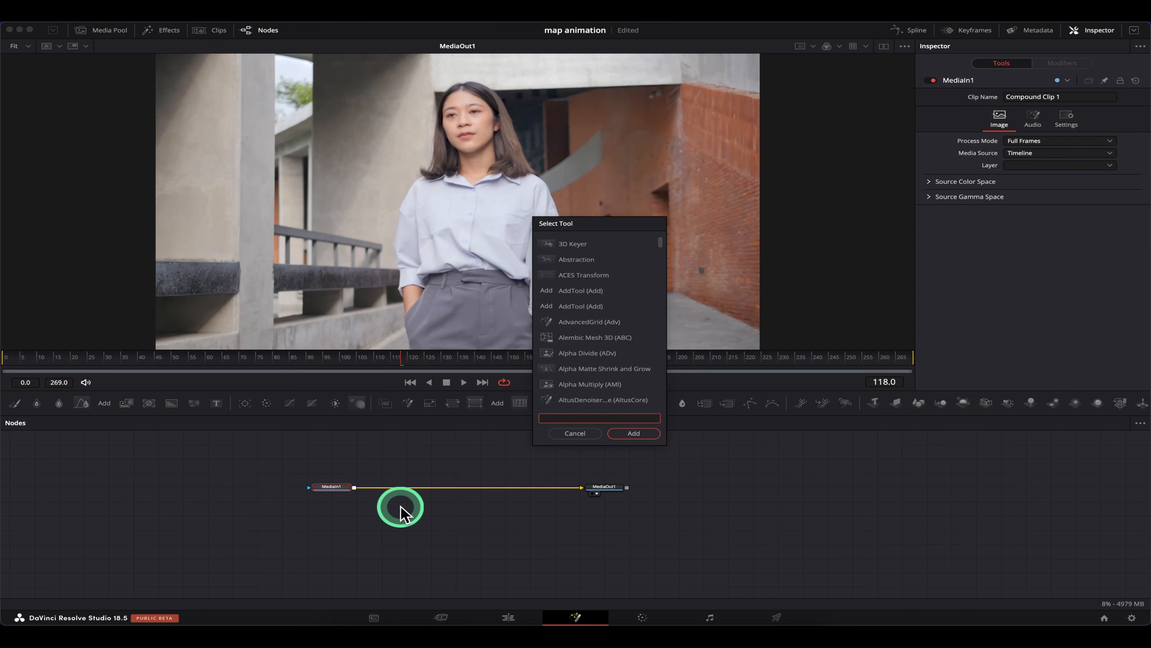
pyautogui.write('dep')
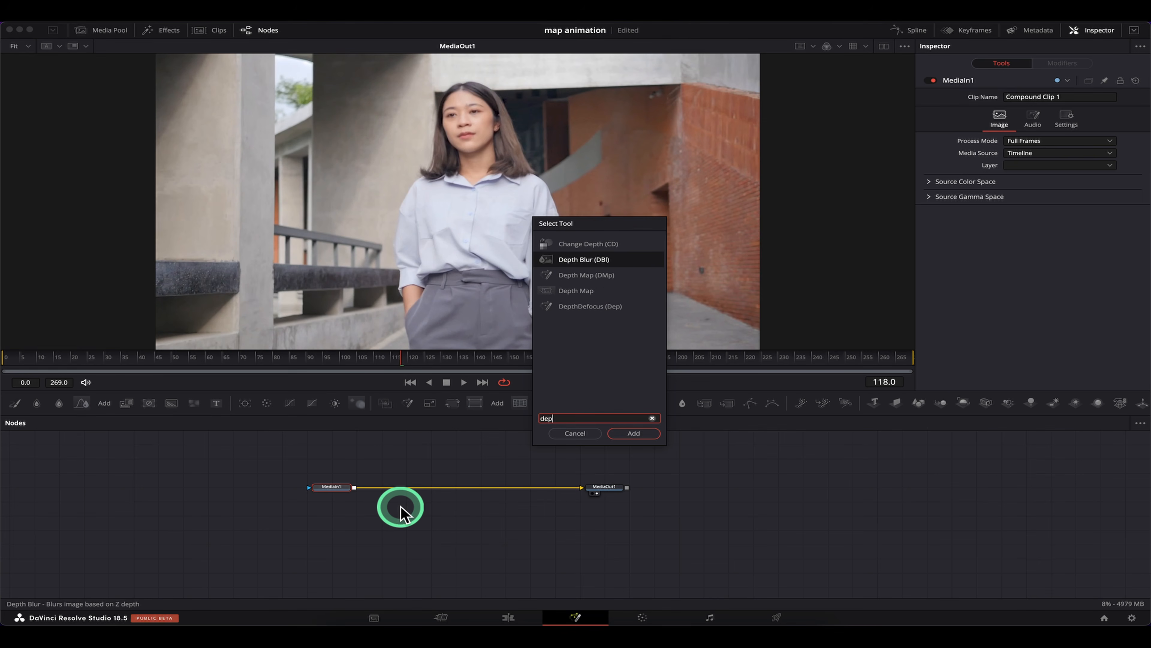
pyautogui.press('Down')
pyautogui.press('Return')
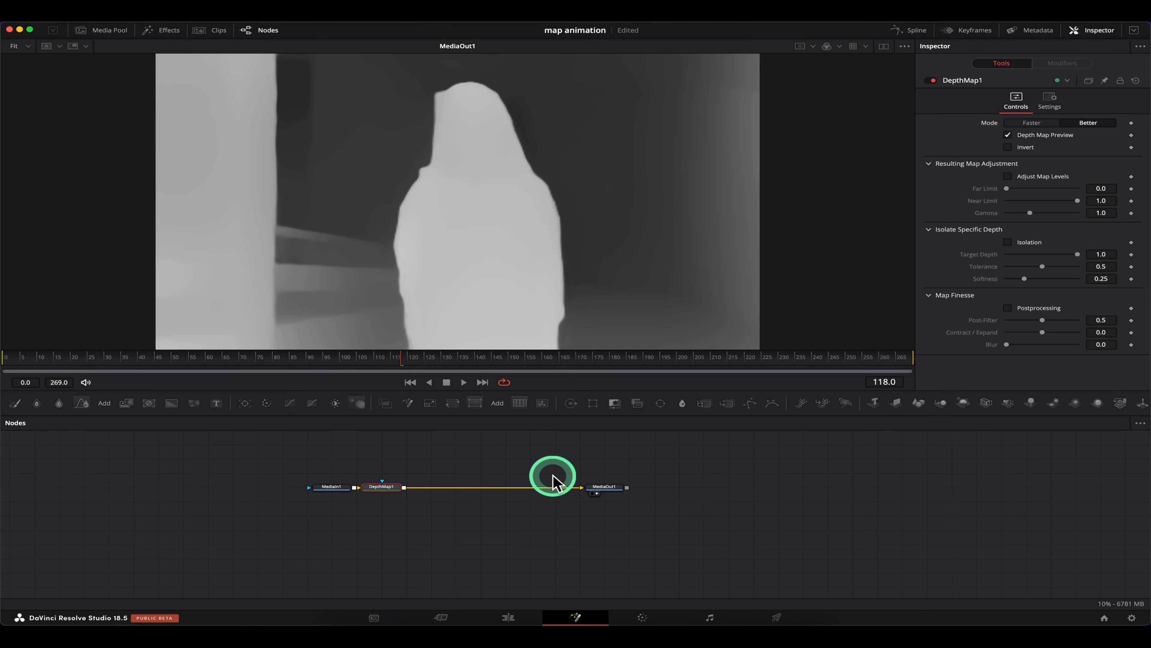
pyautogui.click(642, 618)
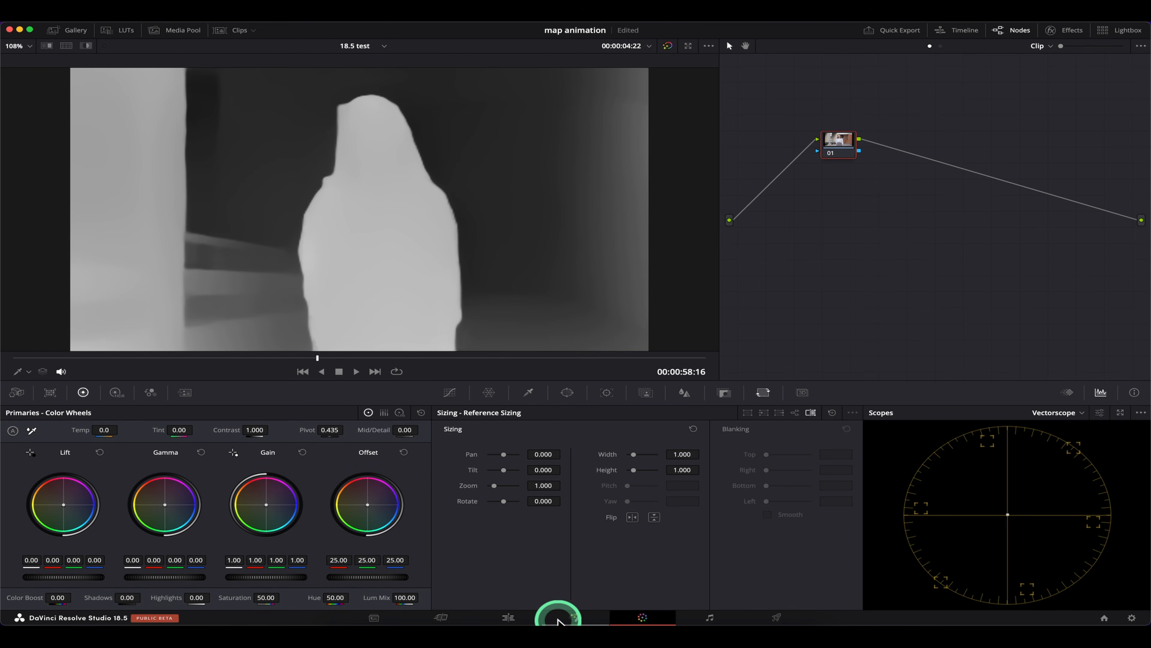
pyautogui.click(575, 618)
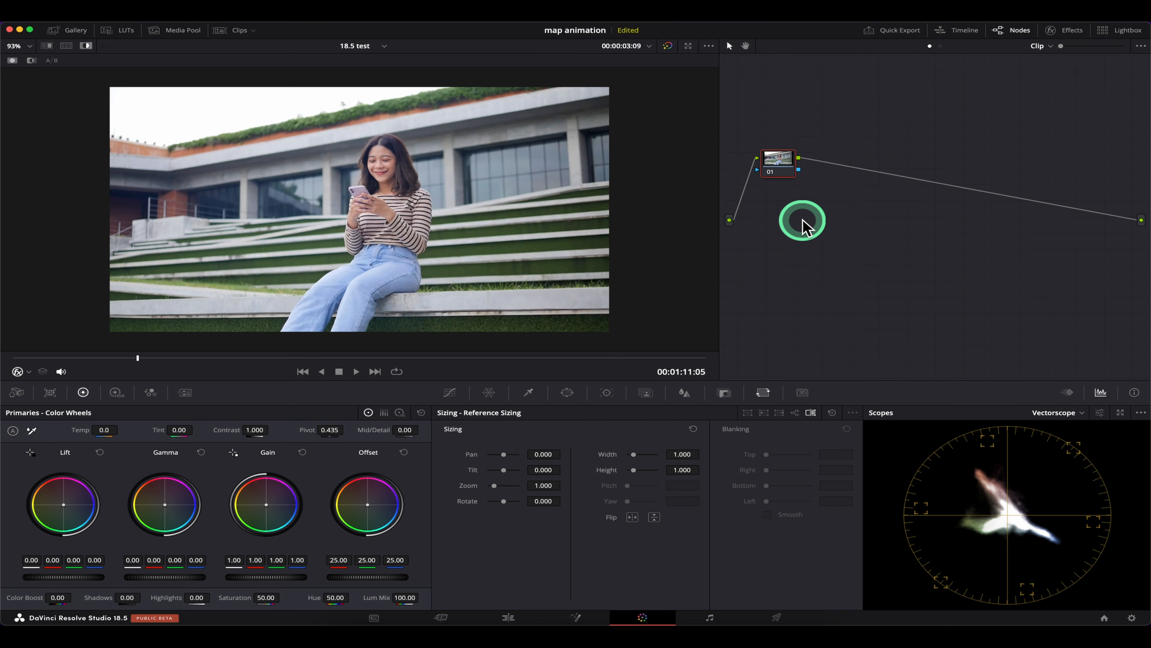
# - Add serial node 02 and a separate corrector node 03 below it, with node 02's output feeding node 03
pyautogui.hotkey('alt', 's')
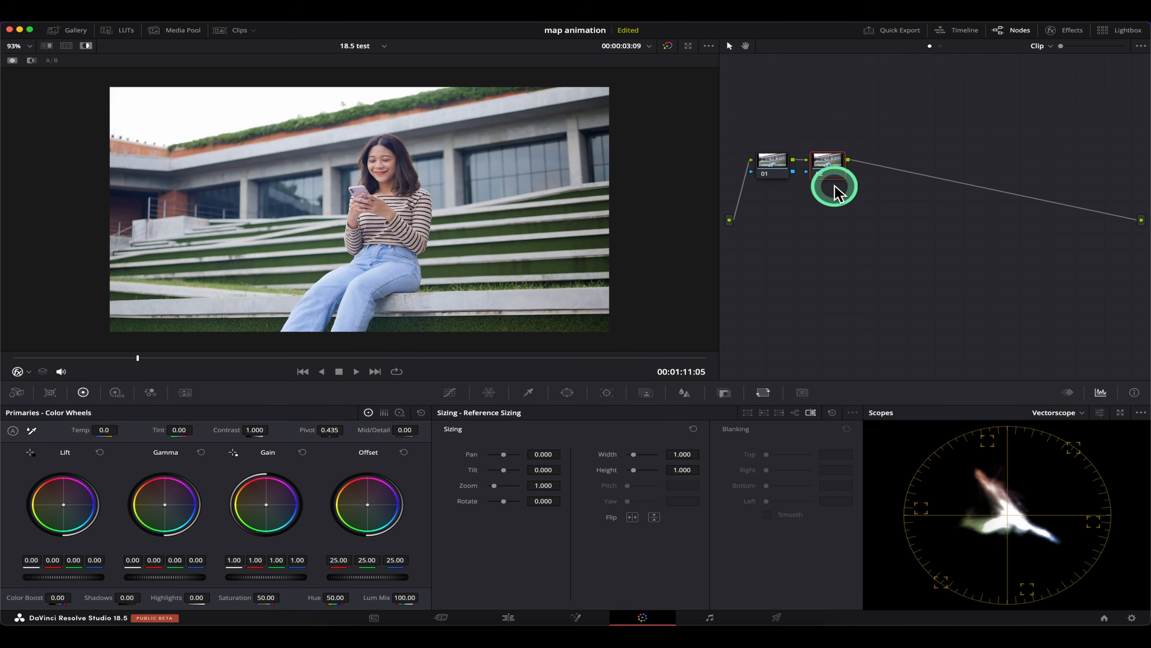
pyautogui.rightClick(875, 250)
pyautogui.moveTo(911, 265)
pyautogui.click(1013, 262)
pyautogui.moveTo(854, 254); pyautogui.dragTo(888, 253)
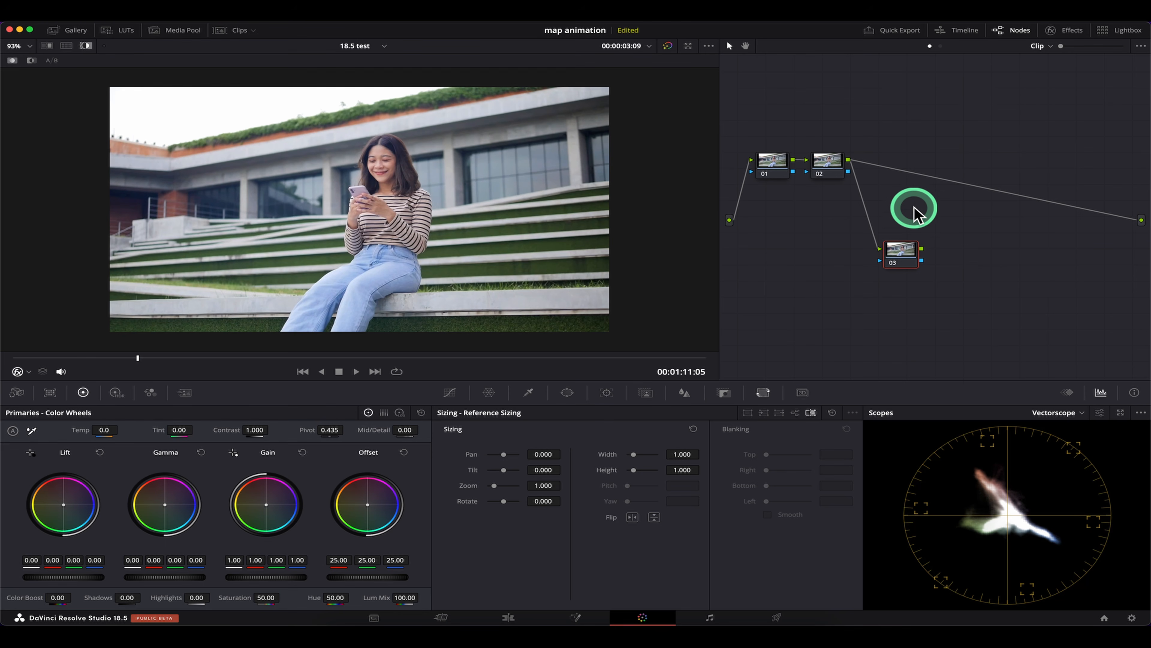
# - Apply the Relight effect from the Resolve FX Refine group to node 03
pyautogui.click(1064, 30)
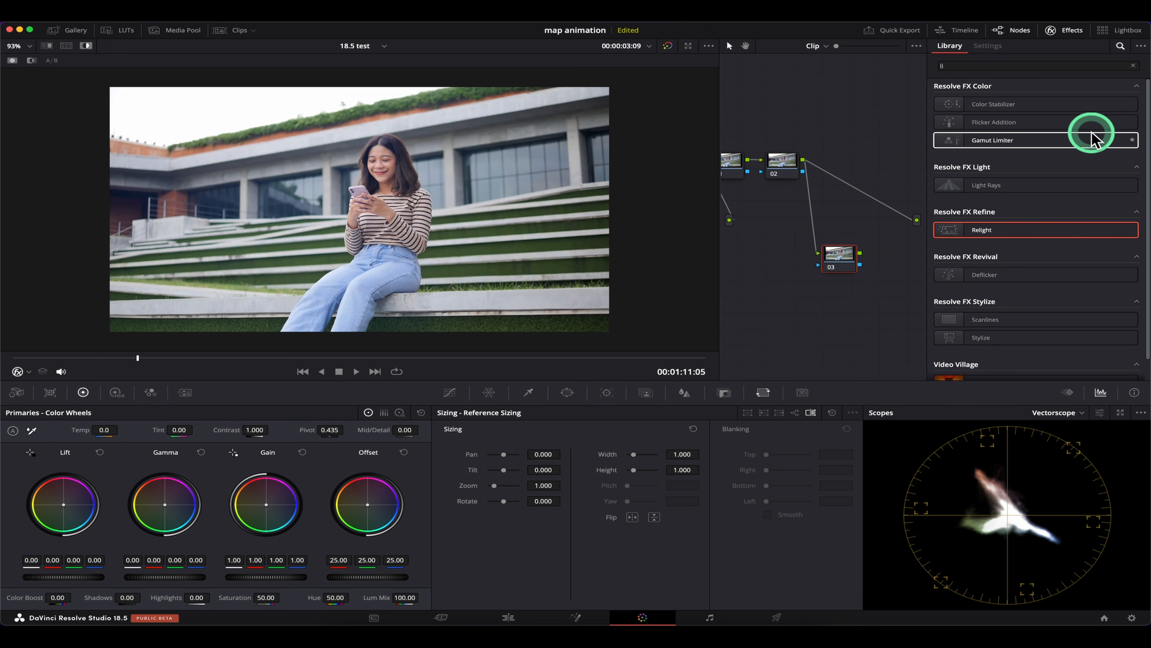
pyautogui.moveTo(1007, 223); pyautogui.dragTo(855, 335)
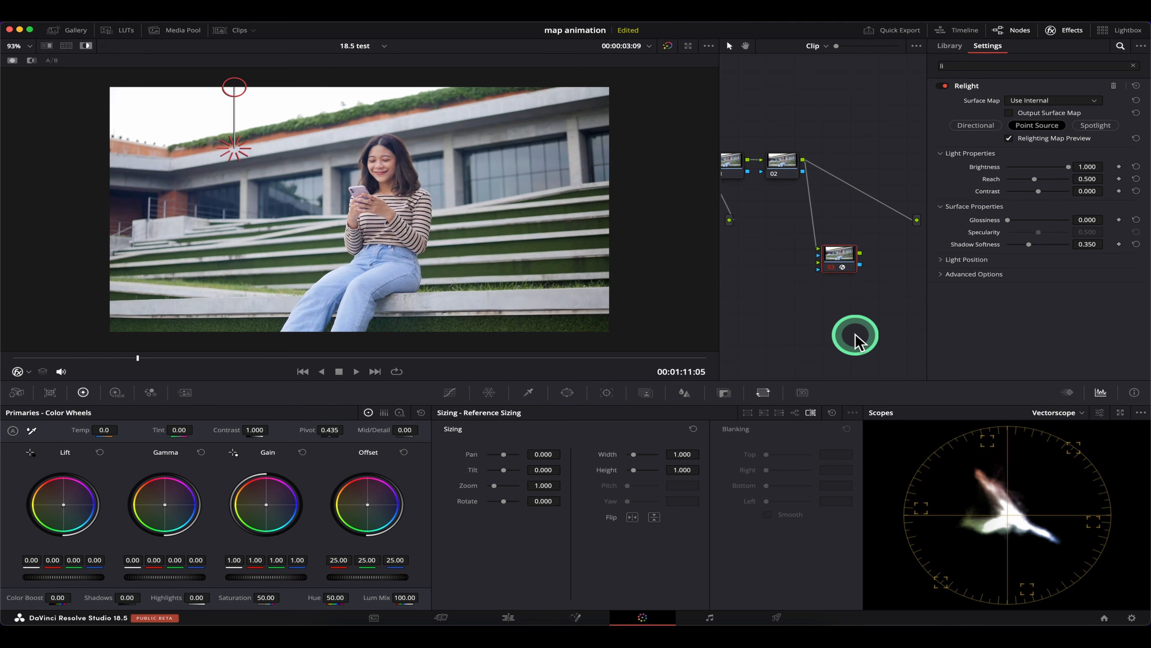
# - Enable Output Surface Map on node 03's Relight, and insert a new corrector node 04 between node 02 and the clip output
pyautogui.click(1009, 112)
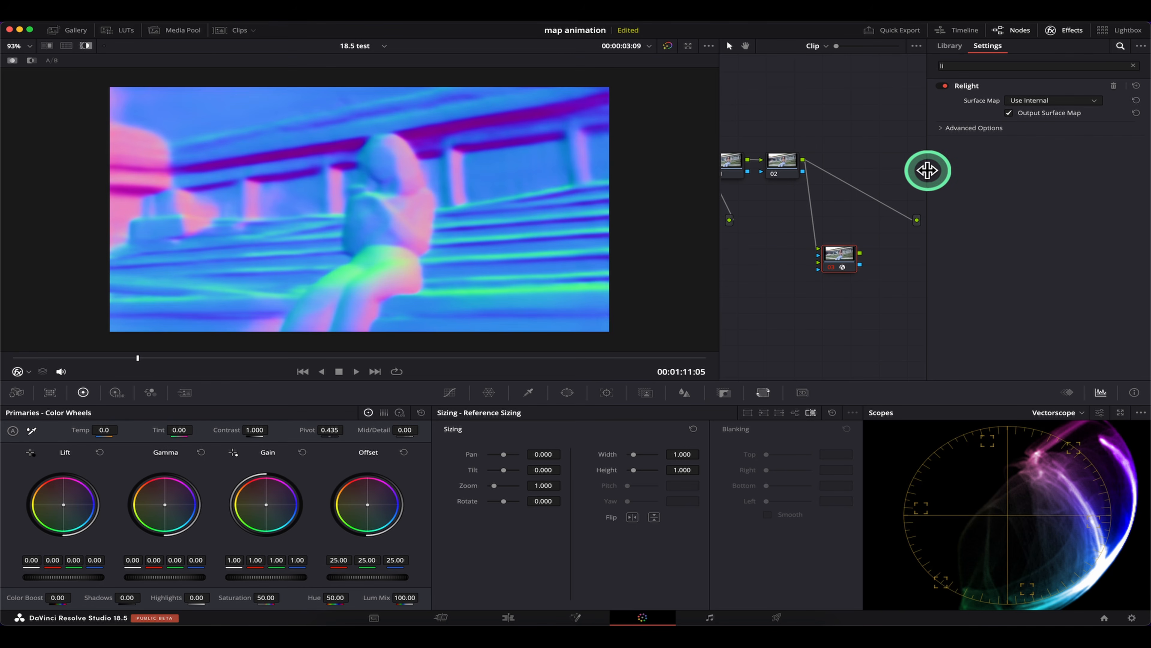
pyautogui.click(1071, 30)
pyautogui.rightClick(945, 148)
pyautogui.moveTo(984, 163)
pyautogui.click(908, 164)
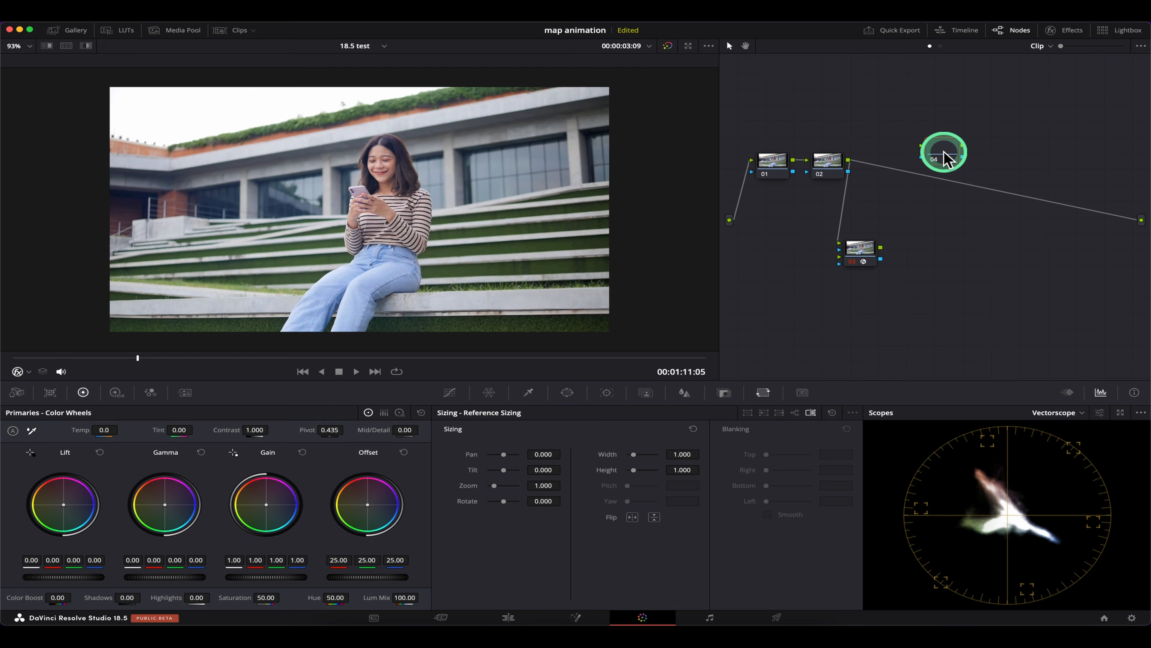
pyautogui.moveTo(947, 157)
pyautogui.mouseDown()
pyautogui.moveTo(936, 182)
pyautogui.moveTo(934, 165)
pyautogui.mouseUp()
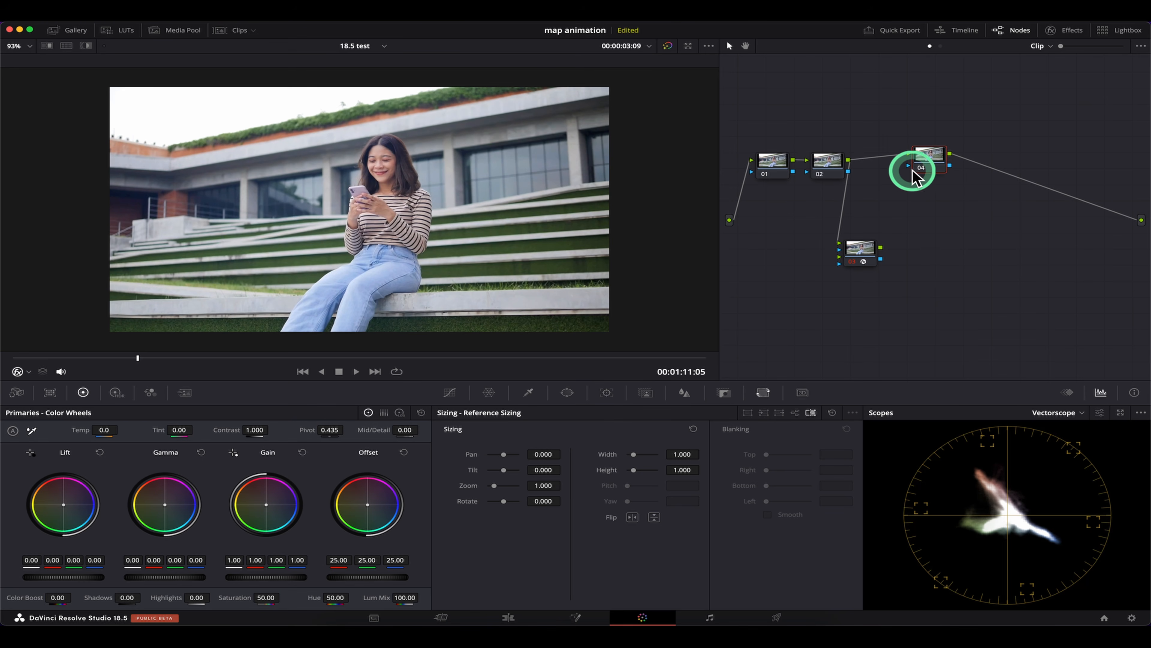
pyautogui.moveTo(950, 171); pyautogui.dragTo(934, 167)
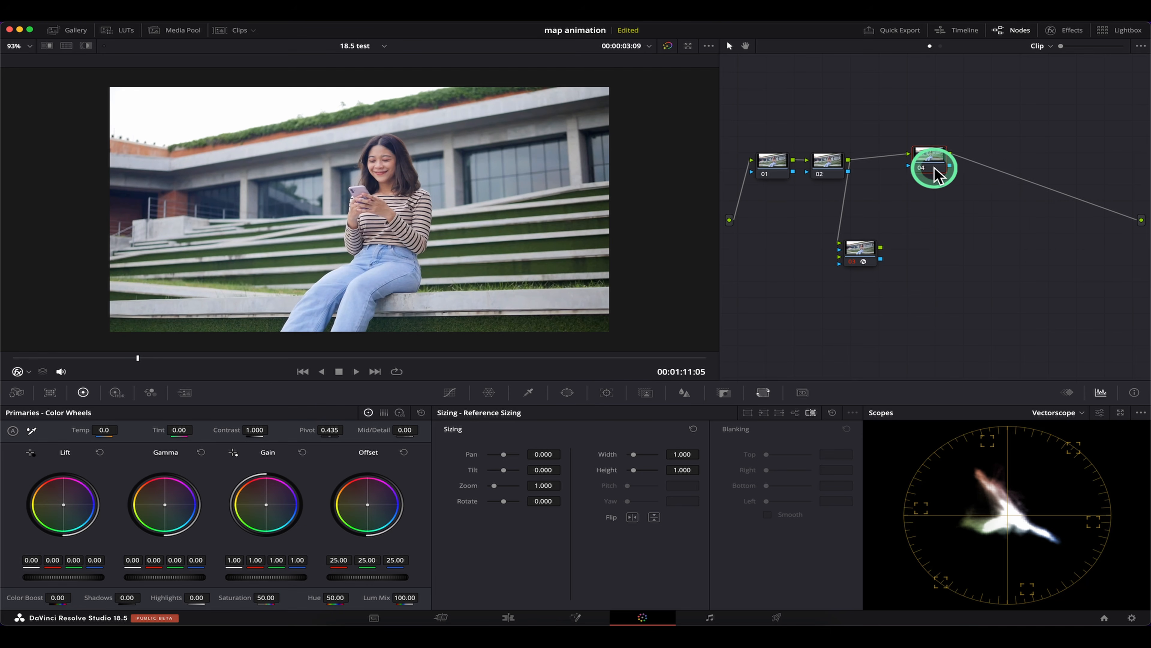
# - Apply the Relight effect to node 04
pyautogui.click(1065, 30)
pyautogui.moveTo(1016, 226); pyautogui.dragTo(852, 165)
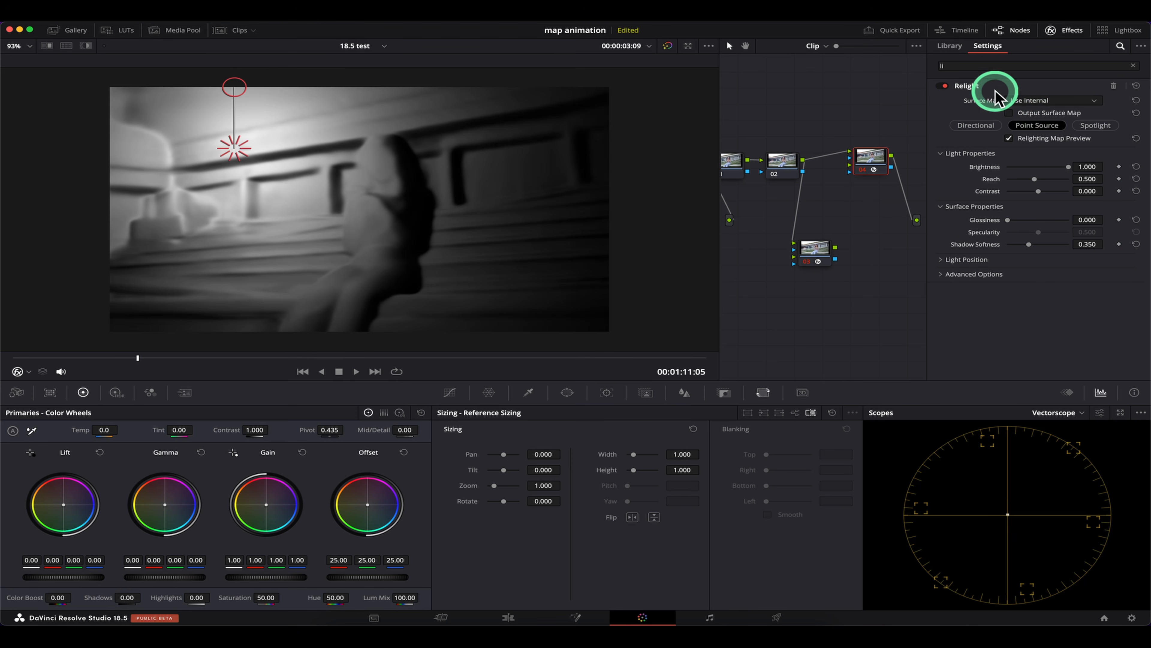
# - Set node 04's Relight Surface Map to Use Input 2 and connect node 03's output to a lower input of node 04
pyautogui.click(1089, 101)
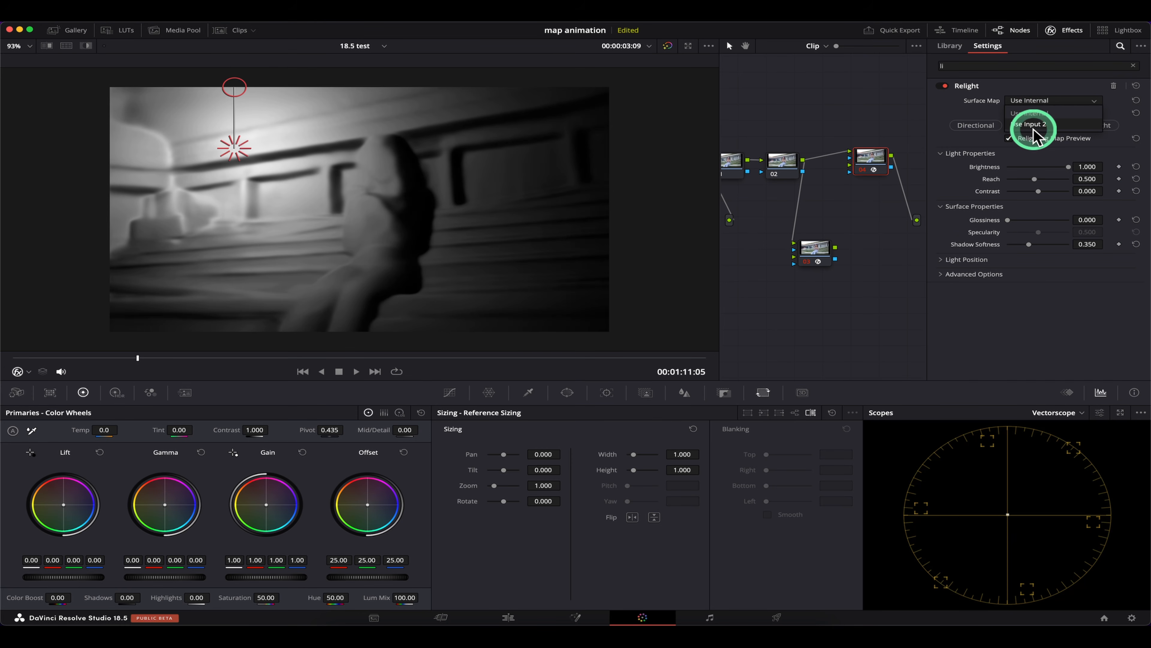
pyautogui.click(847, 274)
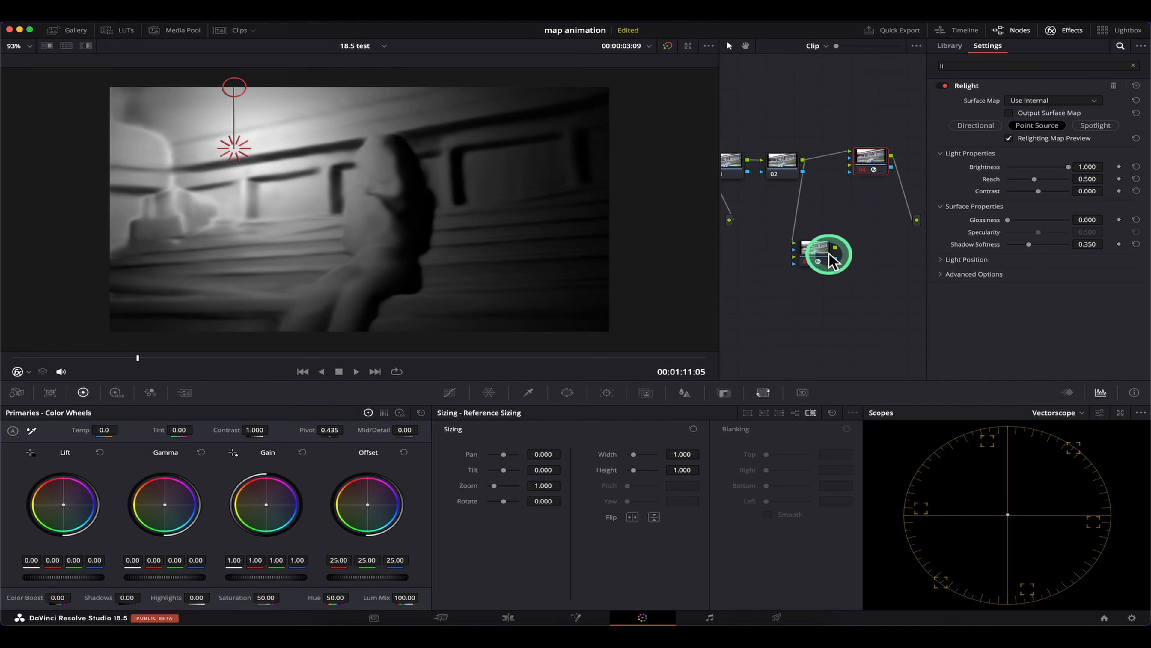
pyautogui.moveTo(827, 251); pyautogui.dragTo(802, 252)
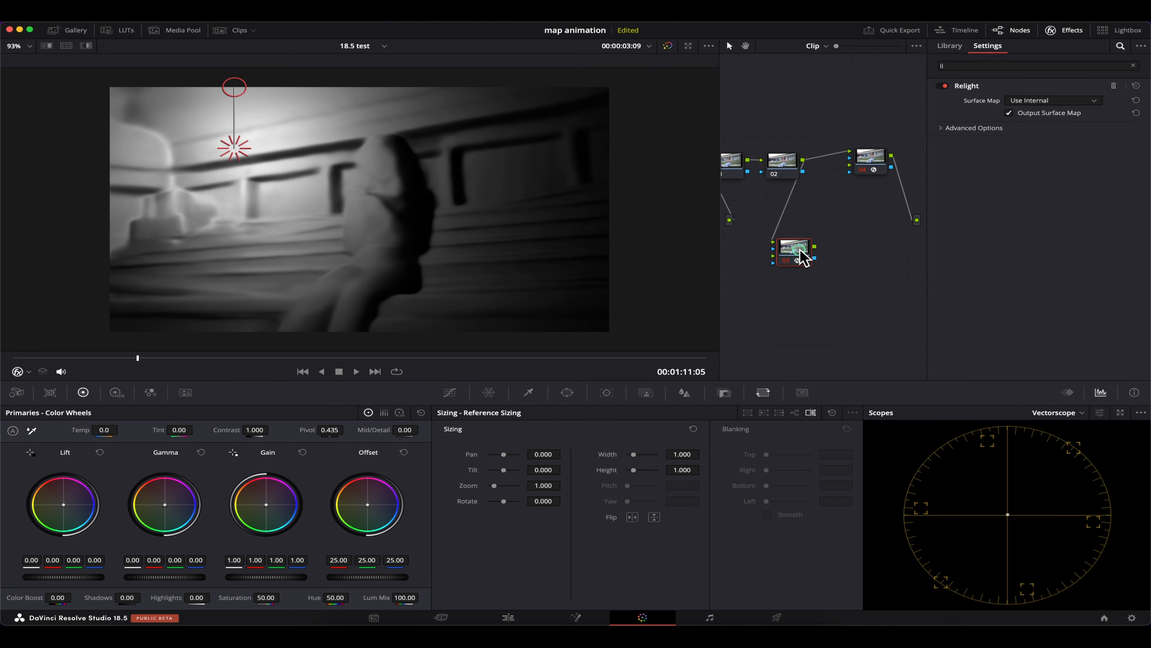
pyautogui.click(870, 161)
pyautogui.click(1035, 101)
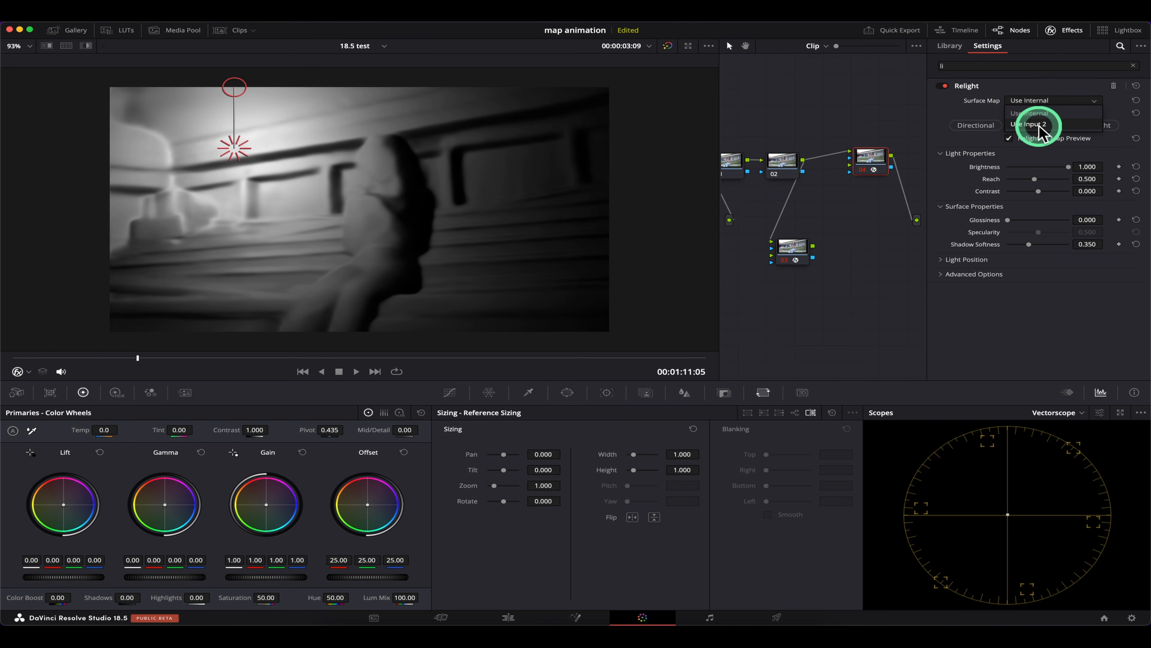
pyautogui.click(1037, 125)
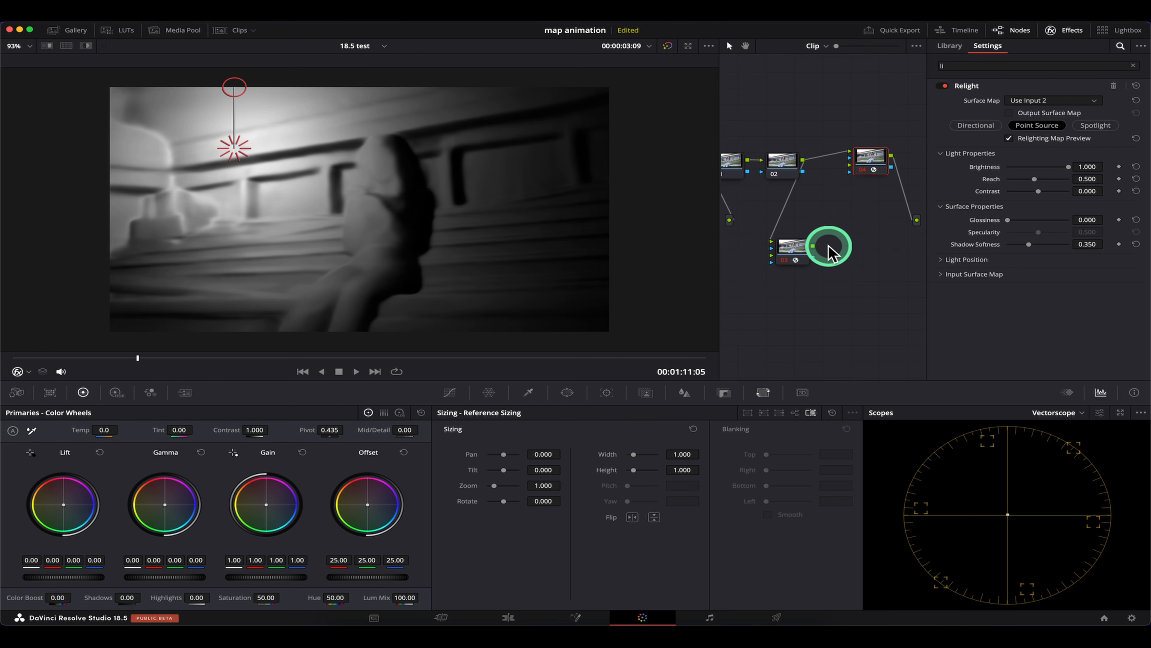
pyautogui.moveTo(813, 246); pyautogui.dragTo(849, 168)
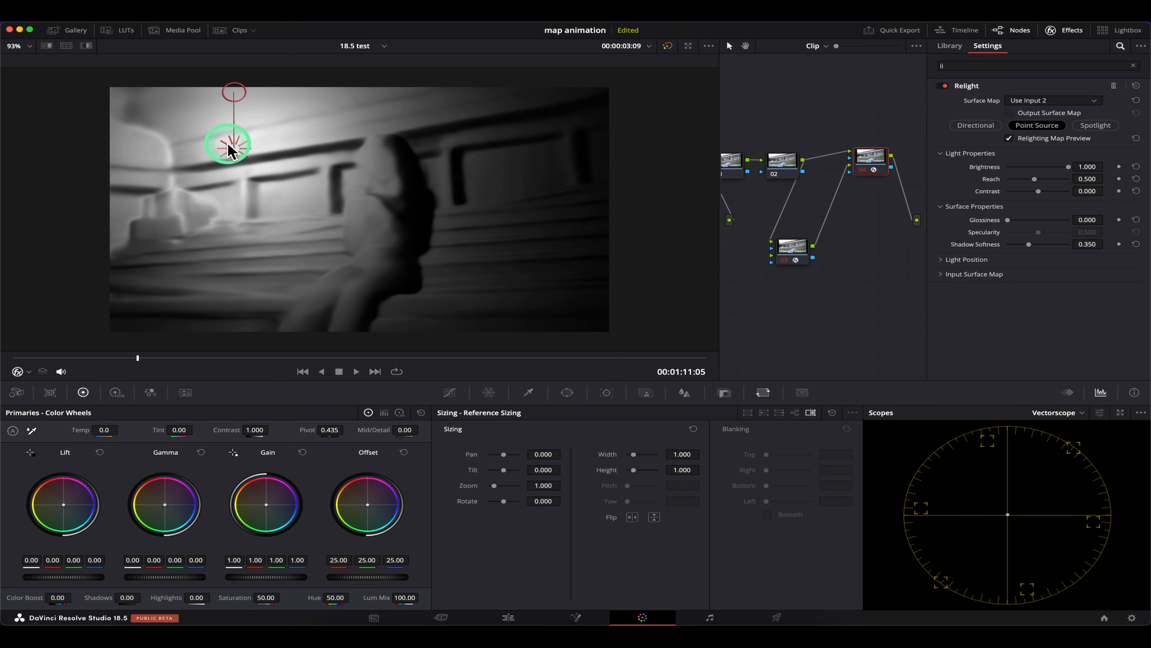
# - Try the Point Source light at different spots across the building on both sides of the woman
pyautogui.moveTo(489, 141); pyautogui.dragTo(223, 120)
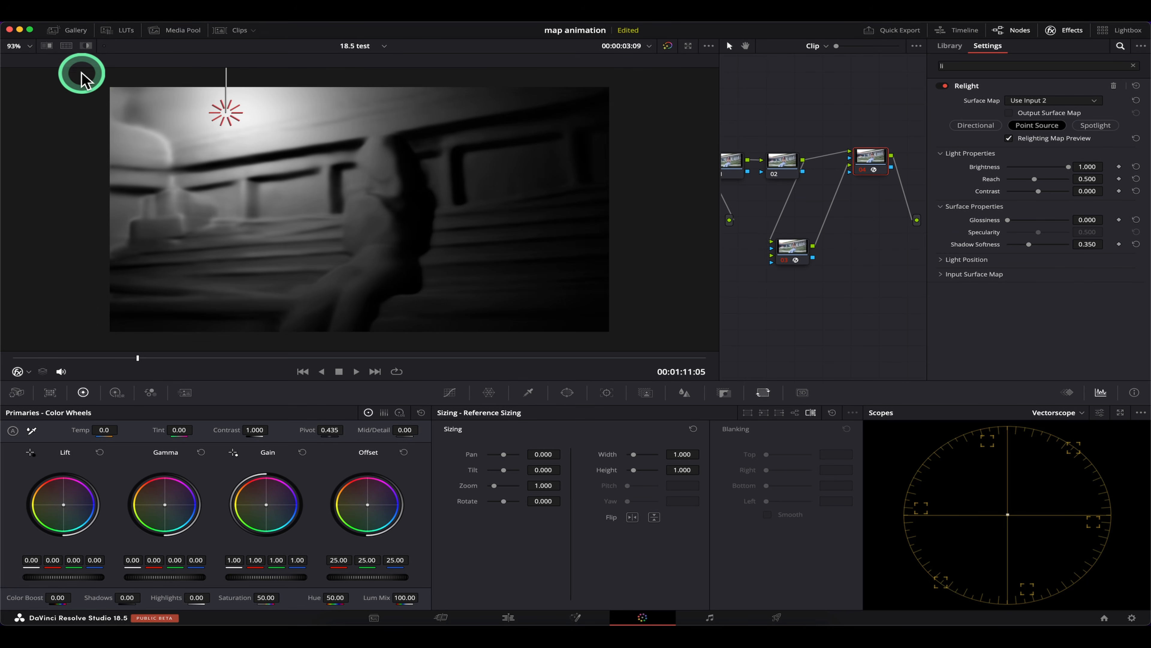
pyautogui.moveTo(225, 116)
pyautogui.mouseDown()
pyautogui.moveTo(208, 113)
pyautogui.moveTo(247, 117)
pyautogui.mouseUp()
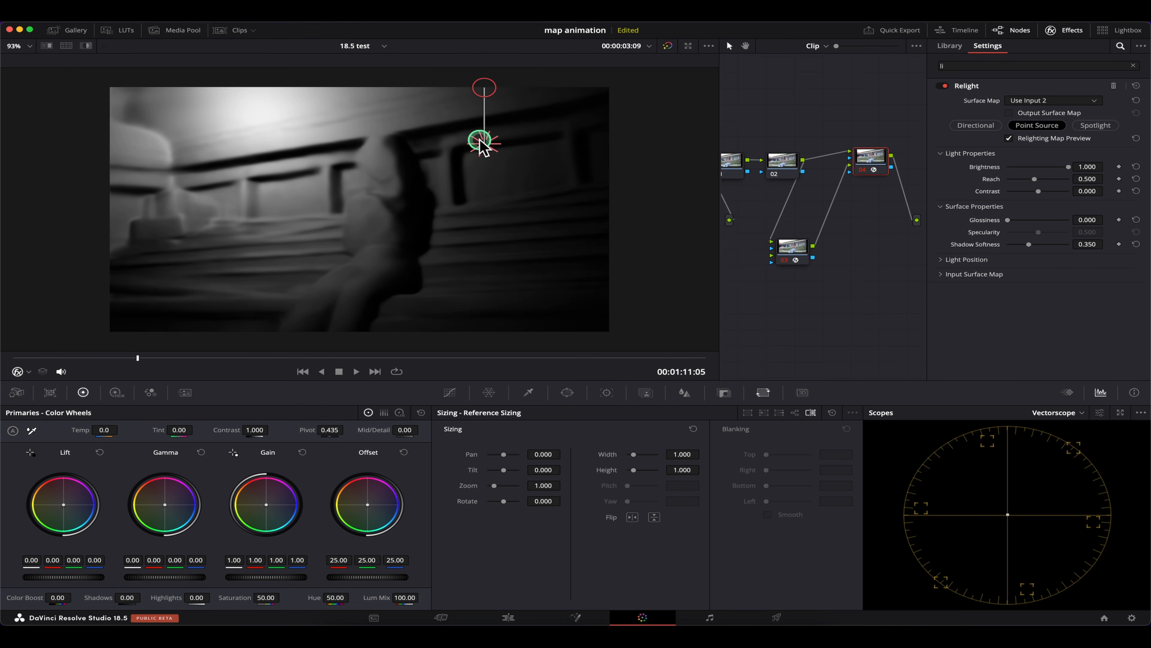
pyautogui.moveTo(482, 146); pyautogui.dragTo(499, 132)
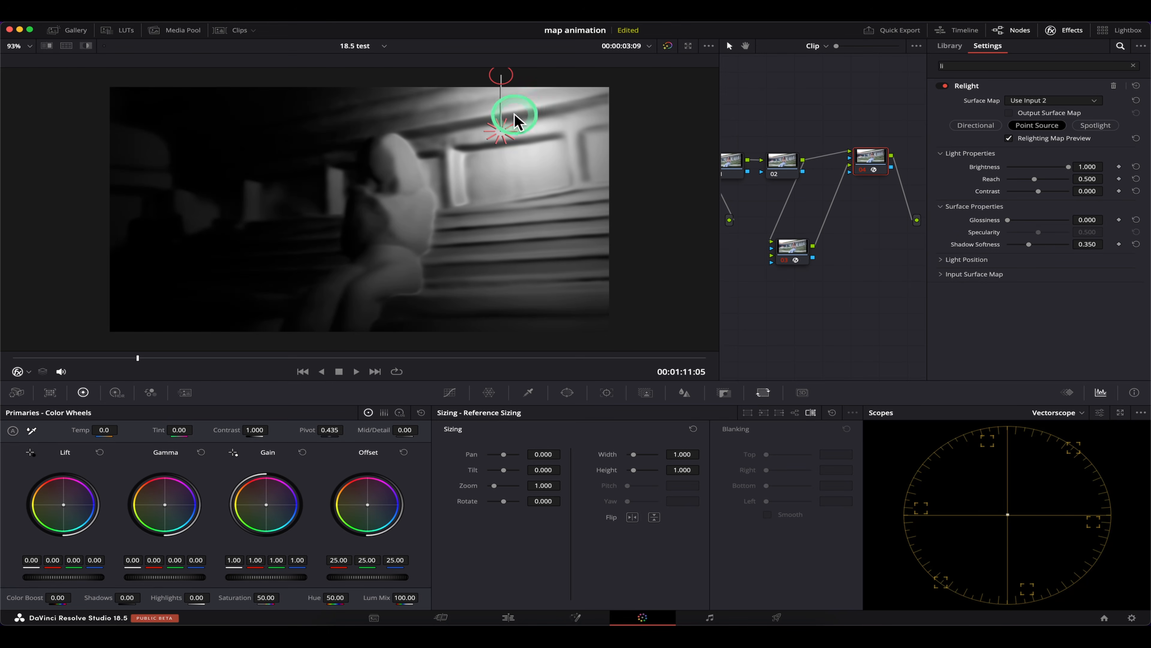
pyautogui.scroll(-1, 570, 178)
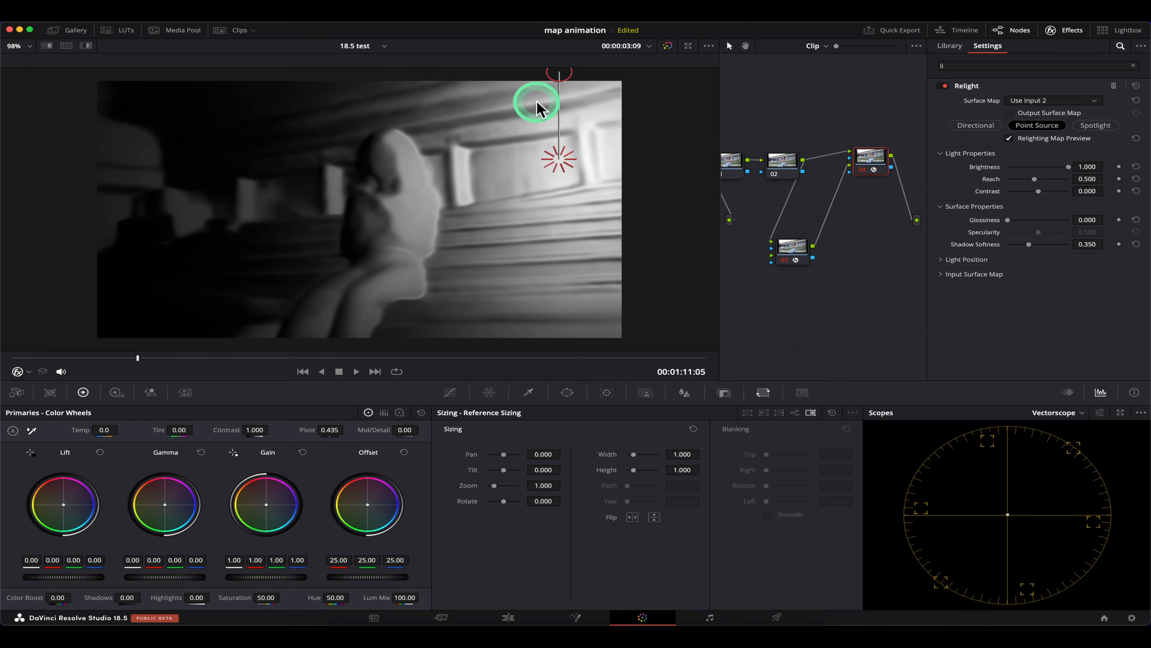
# - Try the Directional light type on node 04 and aim the light from the upper left of the image
pyautogui.click(970, 129)
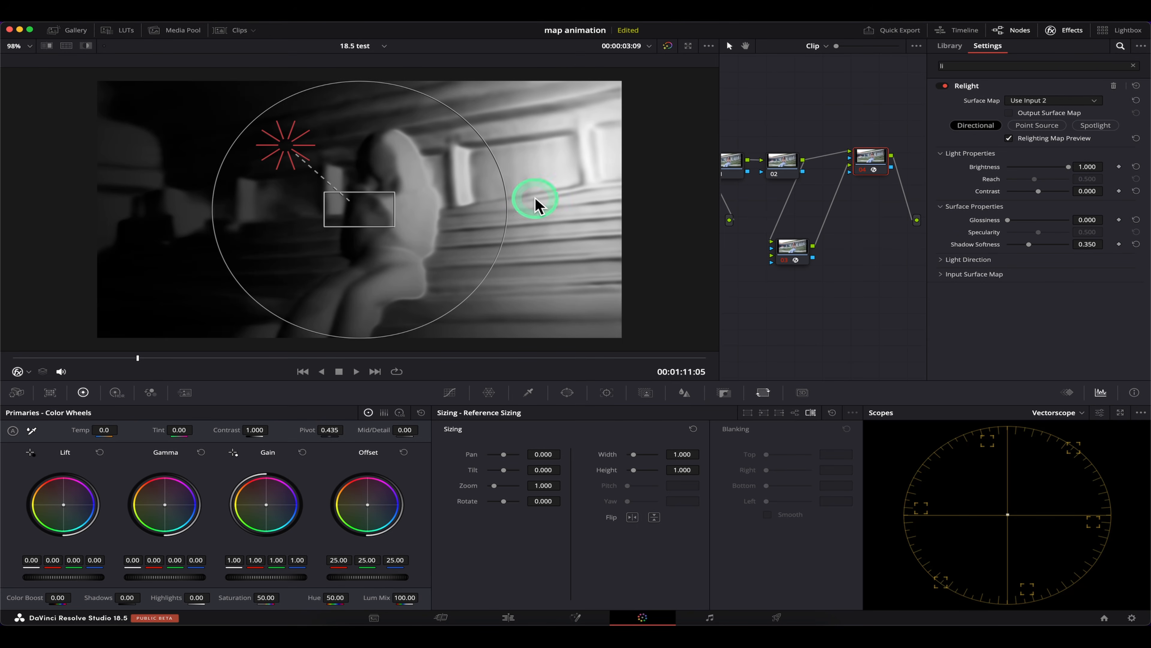
pyautogui.scroll(-1, 476, 208)
pyautogui.moveTo(315, 163); pyautogui.dragTo(274, 102)
# - Try the Spotlight type, moving its source and target to light the woman from either side
pyautogui.click(1095, 125)
pyautogui.moveTo(573, 213); pyautogui.dragTo(579, 144)
pyautogui.moveTo(360, 209); pyautogui.dragTo(203, 261)
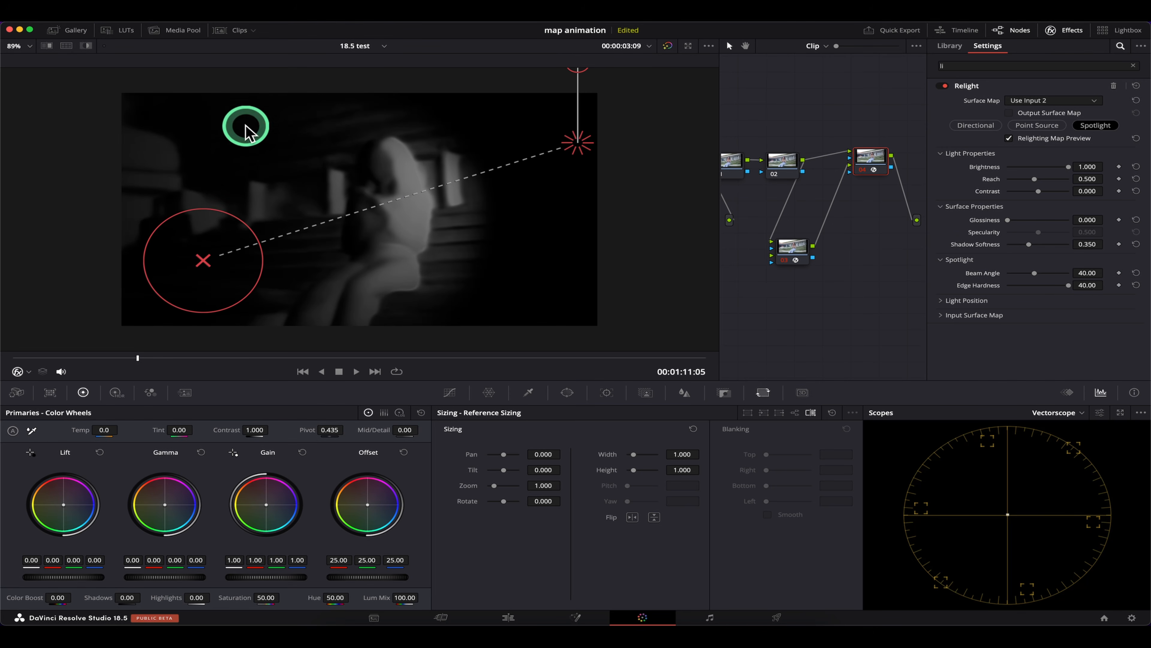
pyautogui.moveTo(203, 260); pyautogui.dragTo(373, 237)
pyautogui.moveTo(578, 142); pyautogui.dragTo(151, 146)
# - Set the light type to Point Source and place the light over the grass steps to the right of the woman
pyautogui.click(1037, 125)
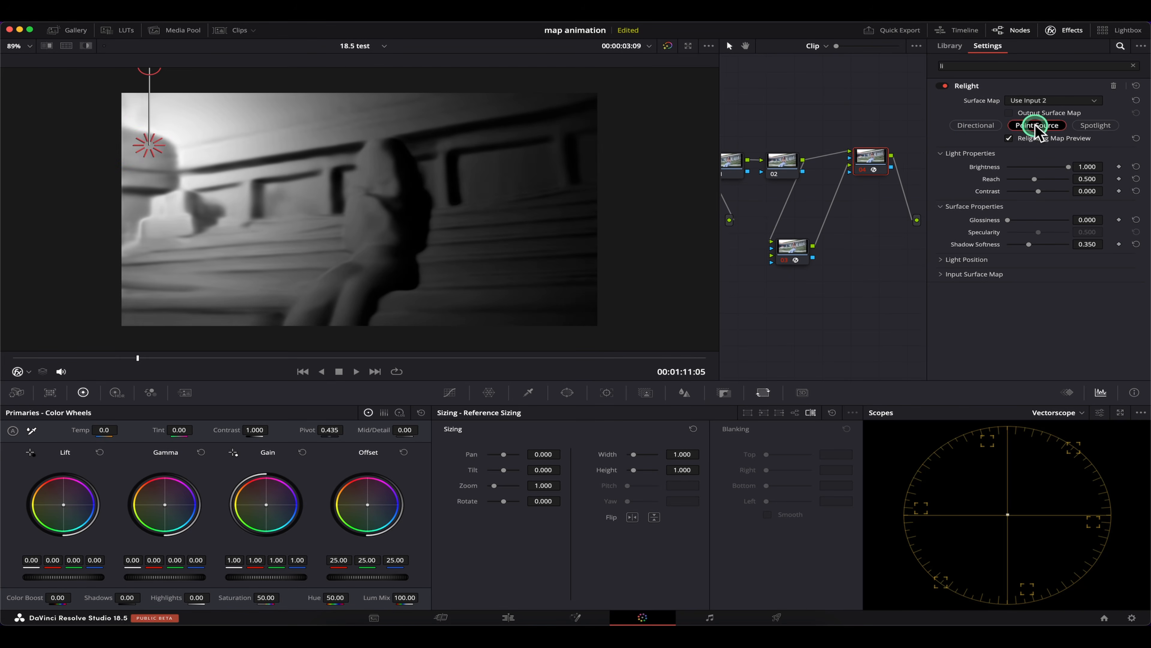
pyautogui.moveTo(303, 129)
pyautogui.mouseDown()
pyautogui.moveTo(176, 160)
pyautogui.moveTo(287, 252)
pyautogui.moveTo(511, 244)
pyautogui.moveTo(519, 229)
pyautogui.mouseUp()
pyautogui.moveTo(528, 147); pyautogui.dragTo(528, 157)
pyautogui.click(1069, 31)
pyautogui.click(1069, 30)
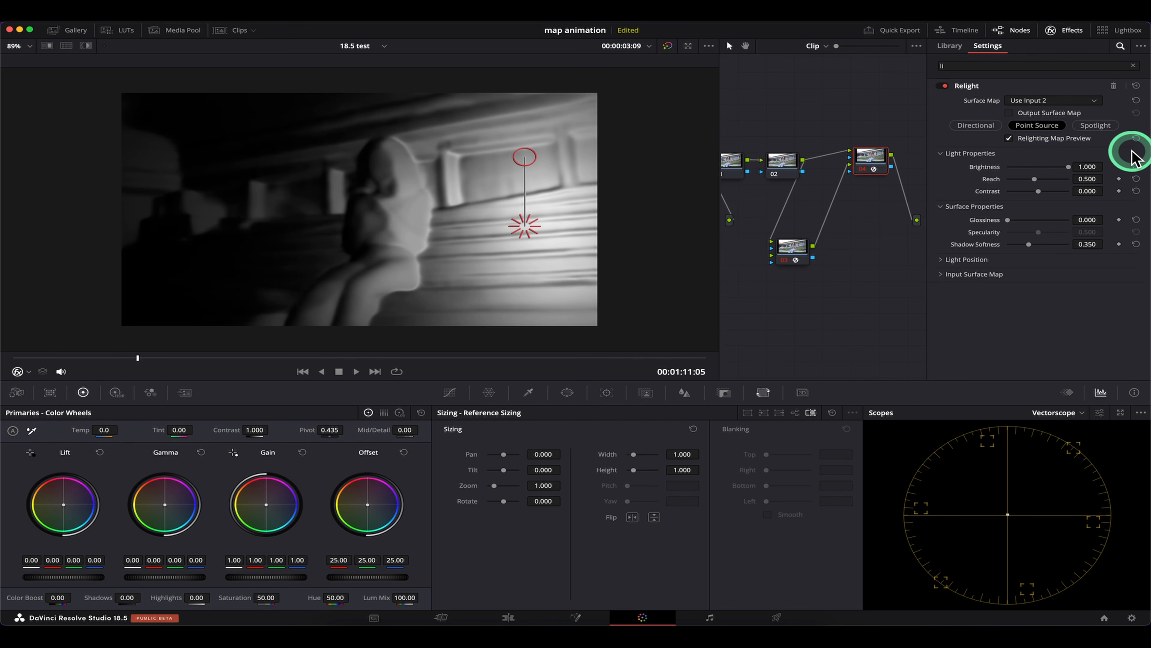
# - Turn off Relighting Map Preview for node 04 and highlight the image area the node affects
pyautogui.click(1074, 138)
pyautogui.hscroll(2, 873, 213)
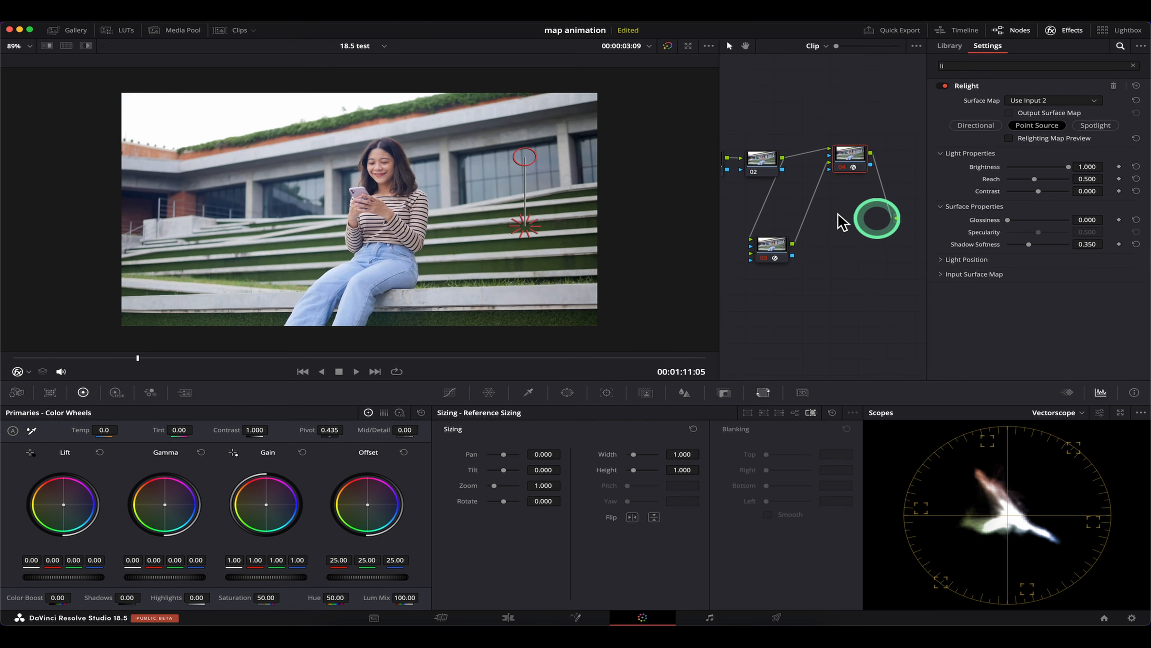
pyautogui.hotkey('shift', 'h')
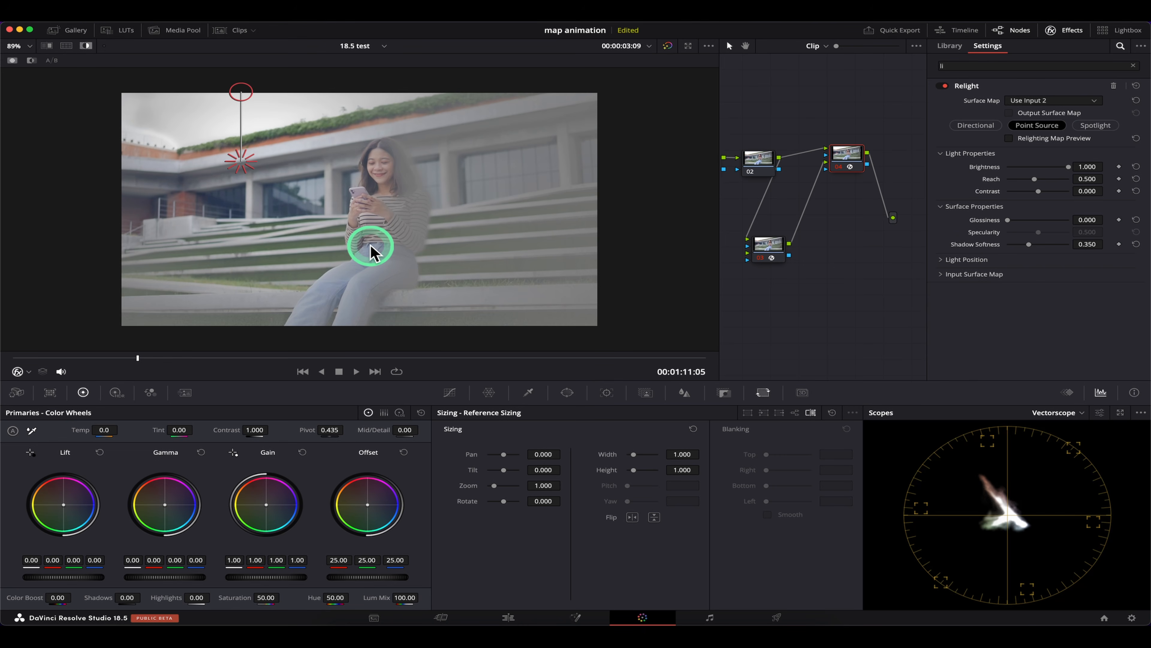
# - Move the point source light slightly lower on the building left of the woman, and review the Relight settings of nodes 03 and 04
pyautogui.moveTo(242, 155); pyautogui.dragTo(247, 183)
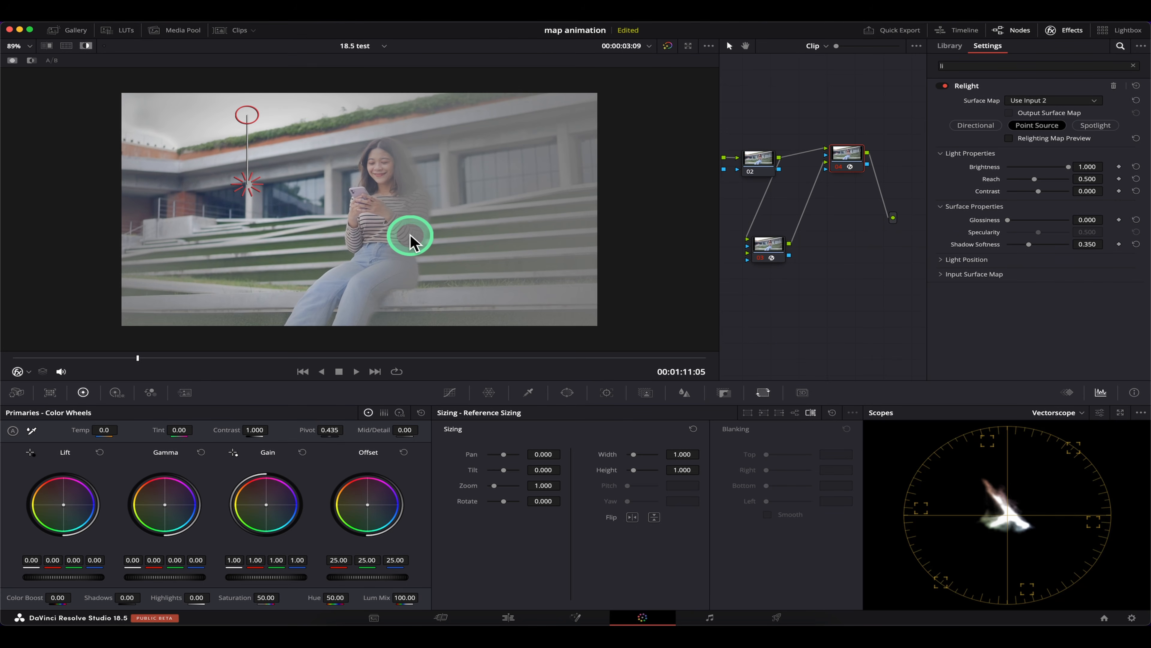
pyautogui.click(773, 250)
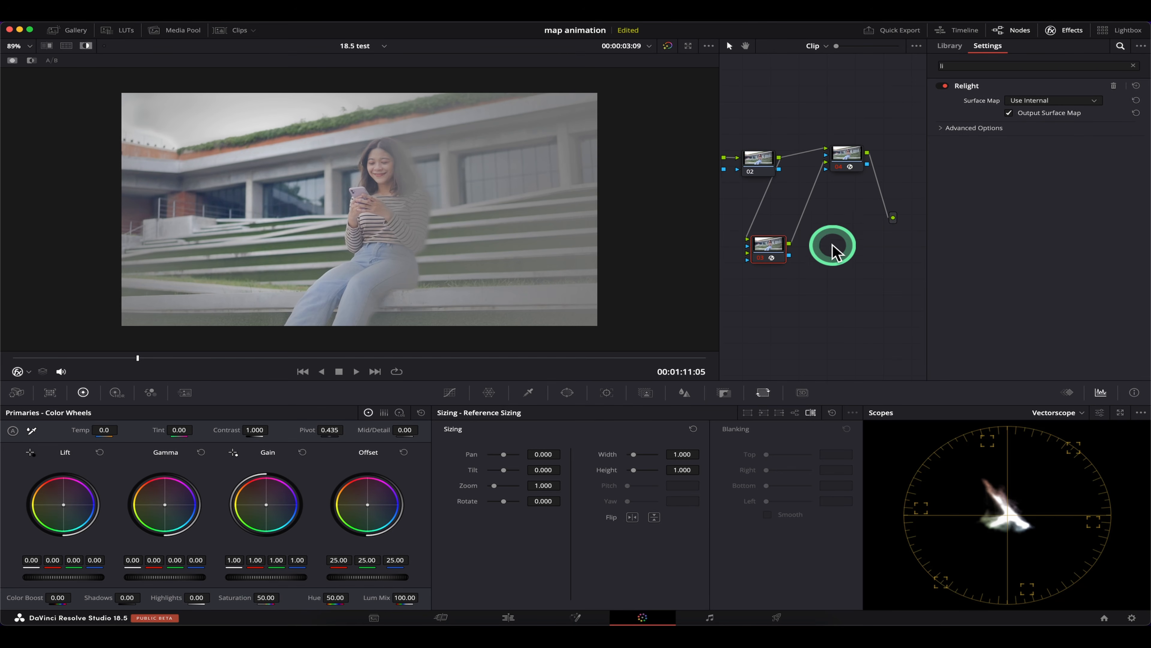
pyautogui.click(846, 156)
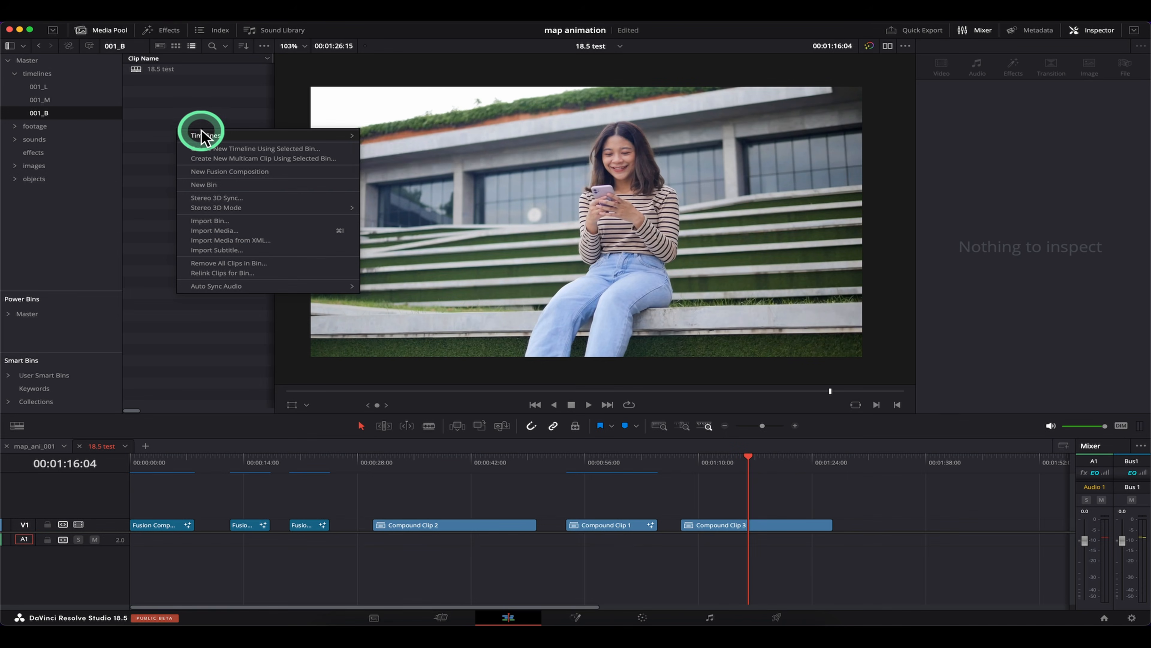
# - Review the Color Space options for a new timeline without creating it
pyautogui.moveTo(205, 134)
pyautogui.click(405, 136)
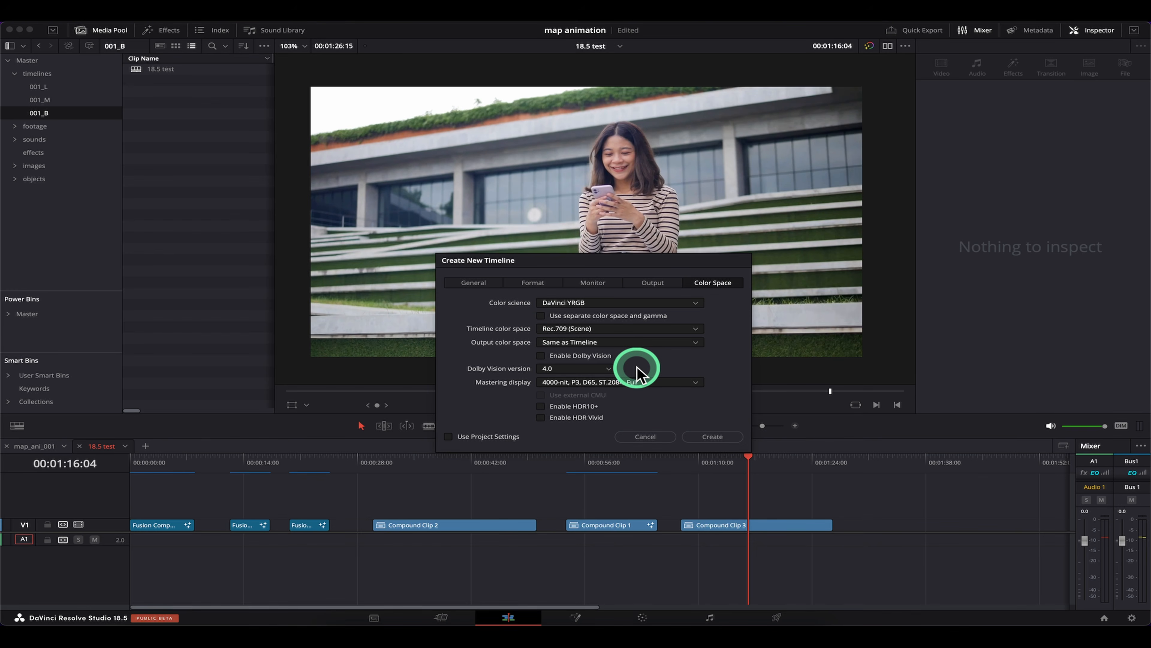
pyautogui.click(645, 436)
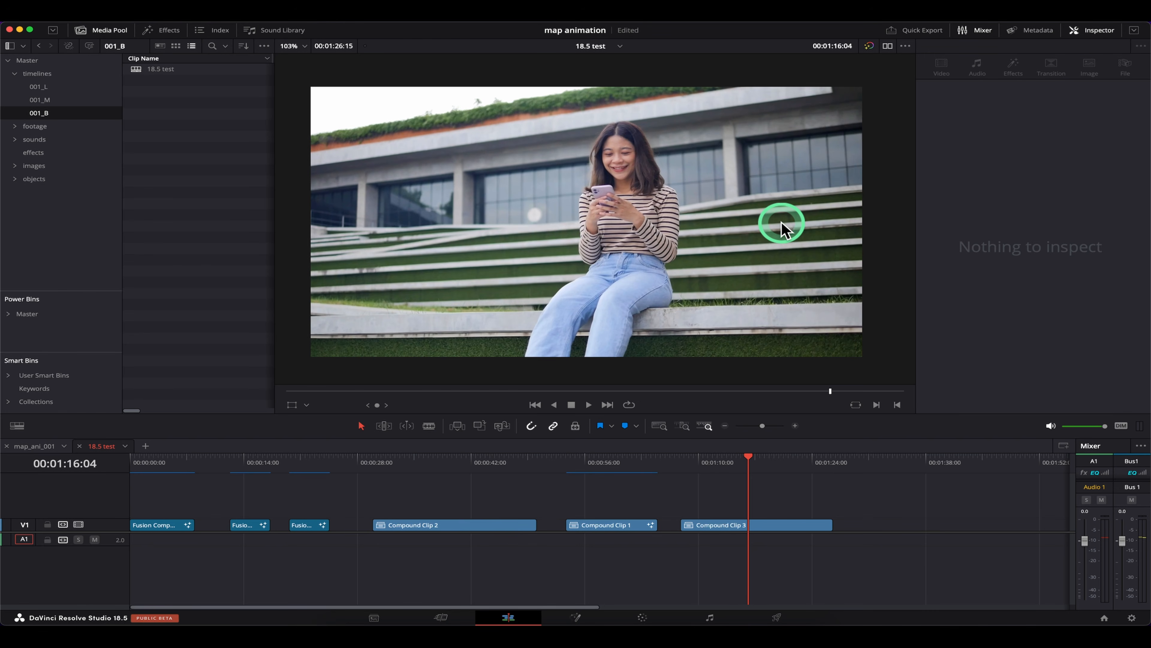
# - Bring up the Quick Export options for the current timeline
pyautogui.click(926, 33)
pyautogui.click(474, 255)
pyautogui.click(559, 291)
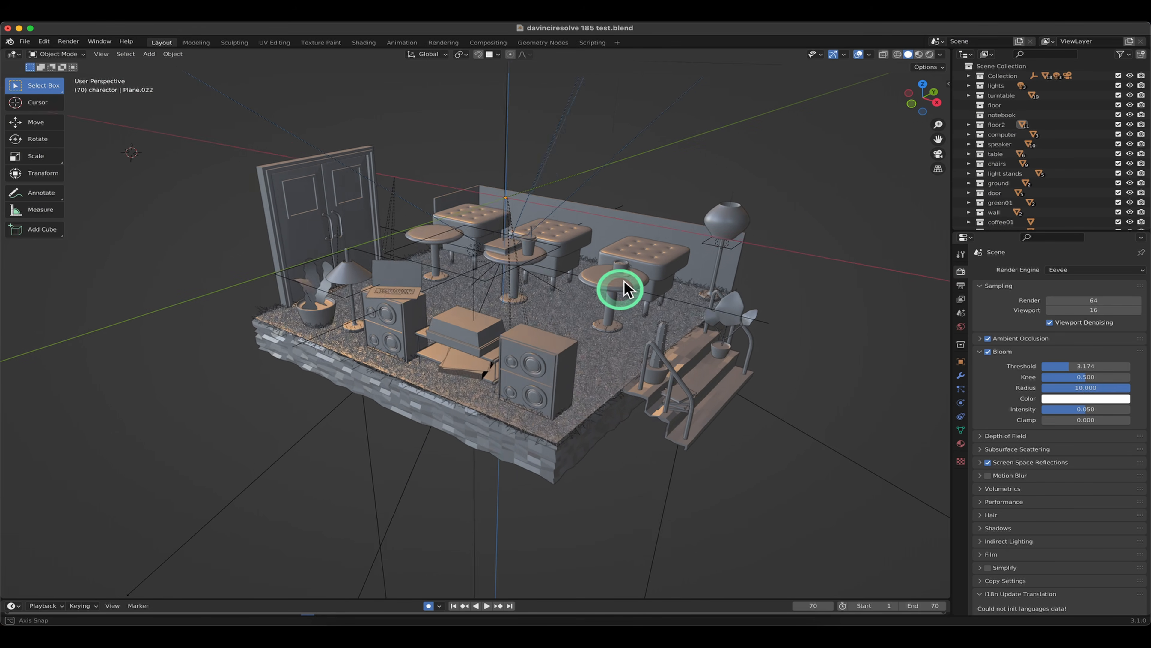
# - Switch to Blender and examine the furnished café scene from several angles and distances in solid and rendered shading
pyautogui.moveTo(624, 280); pyautogui.dragTo(578, 281)
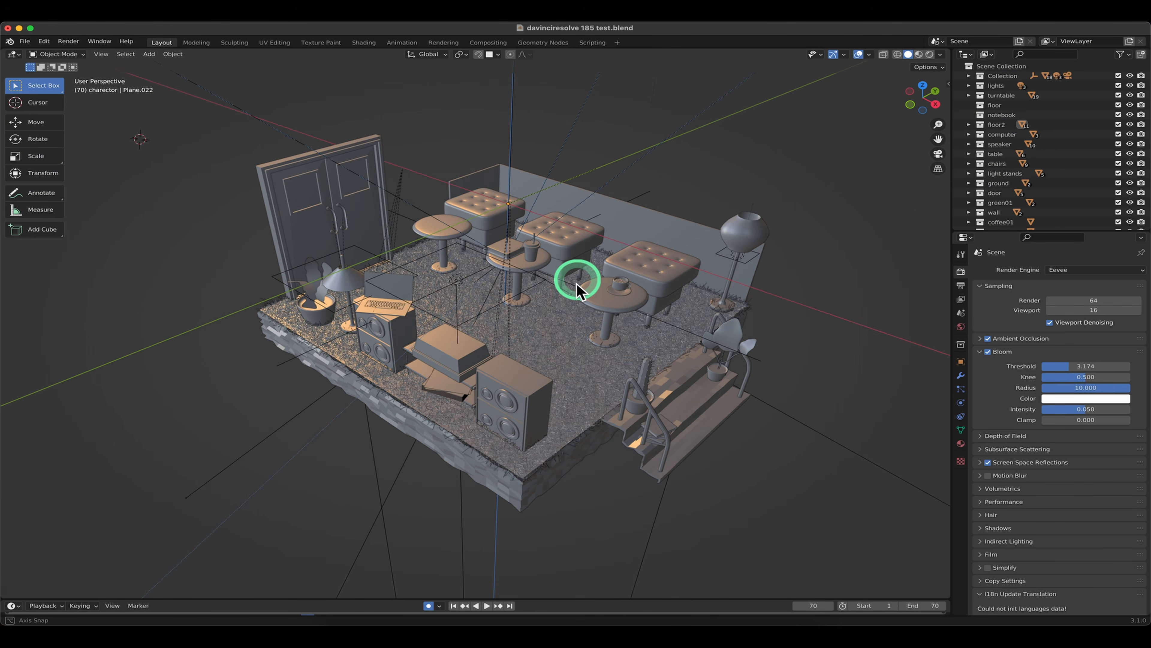
pyautogui.moveTo(469, 320)
pyautogui.mouseDown()
pyautogui.moveTo(509, 292)
pyautogui.moveTo(462, 303)
pyautogui.mouseUp()
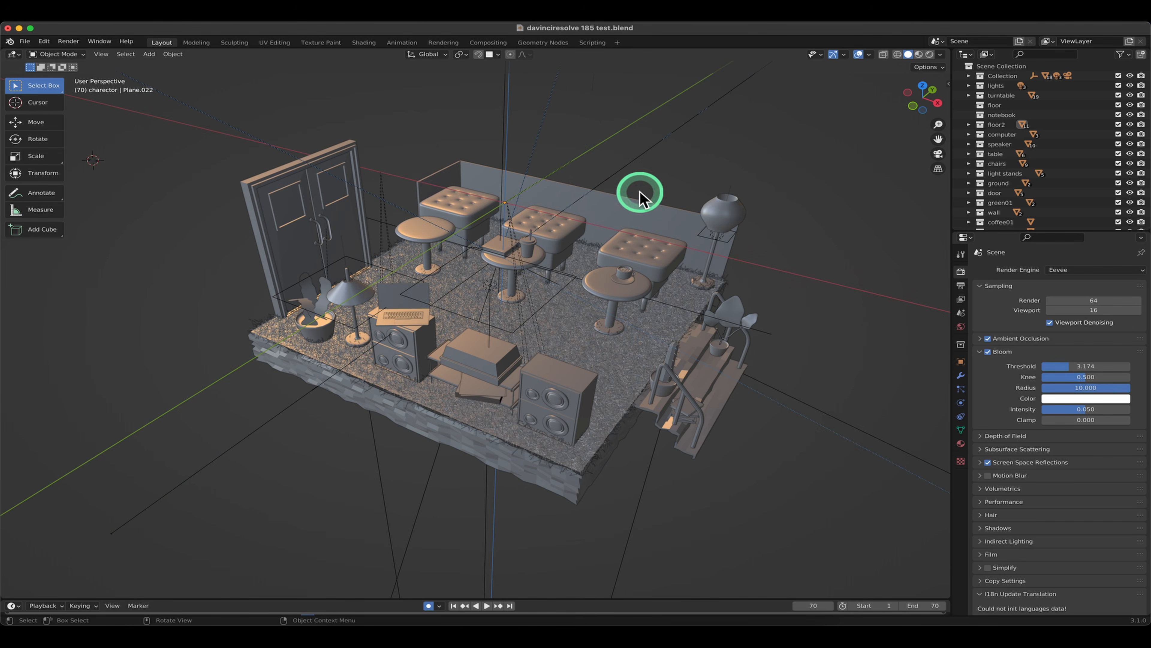
pyautogui.moveTo(608, 354); pyautogui.dragTo(565, 354)
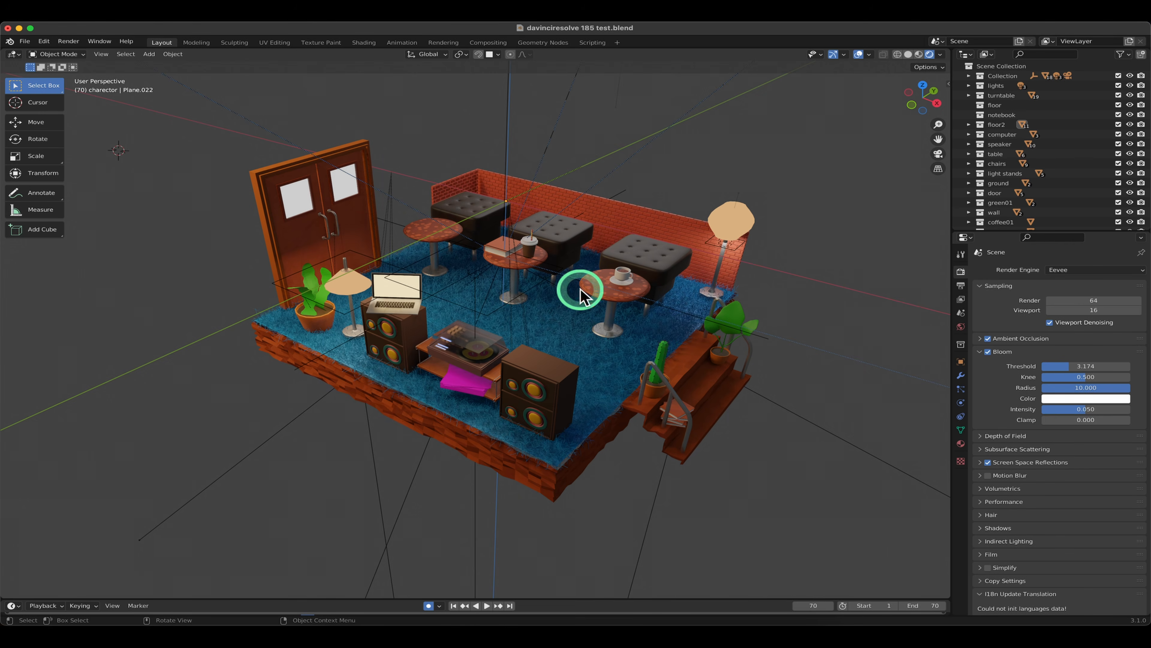
pyautogui.moveTo(580, 289); pyautogui.dragTo(661, 327)
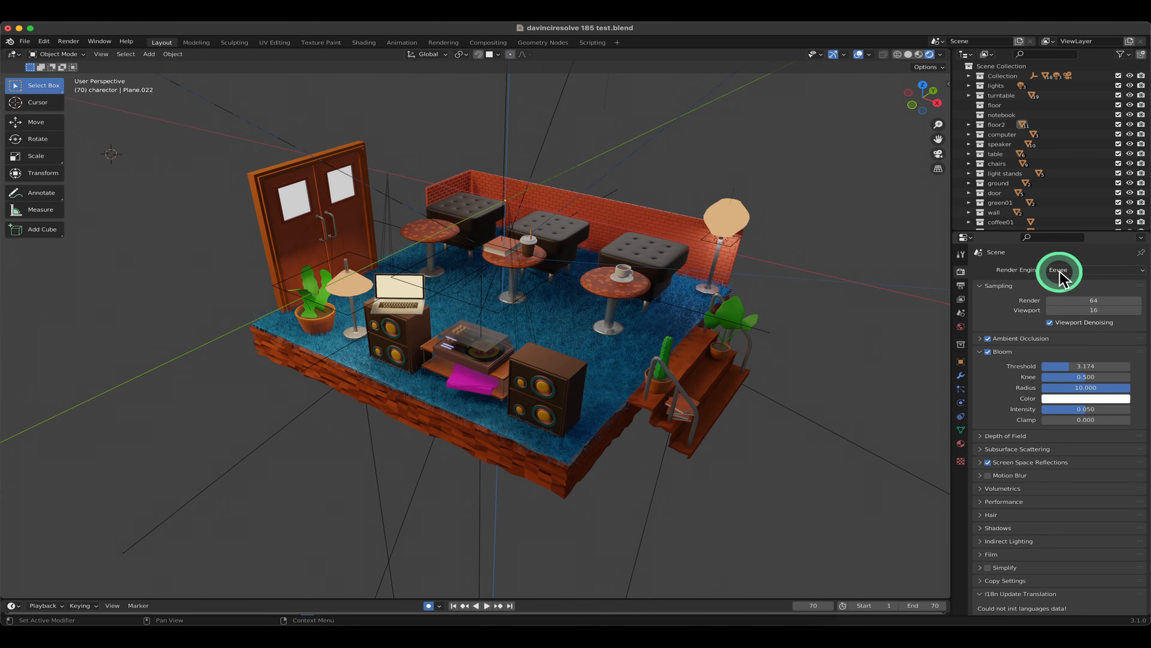
pyautogui.moveTo(583, 363); pyautogui.dragTo(632, 362)
pyautogui.moveTo(501, 403); pyautogui.dragTo(498, 403)
pyautogui.moveTo(527, 367); pyautogui.dragTo(629, 379)
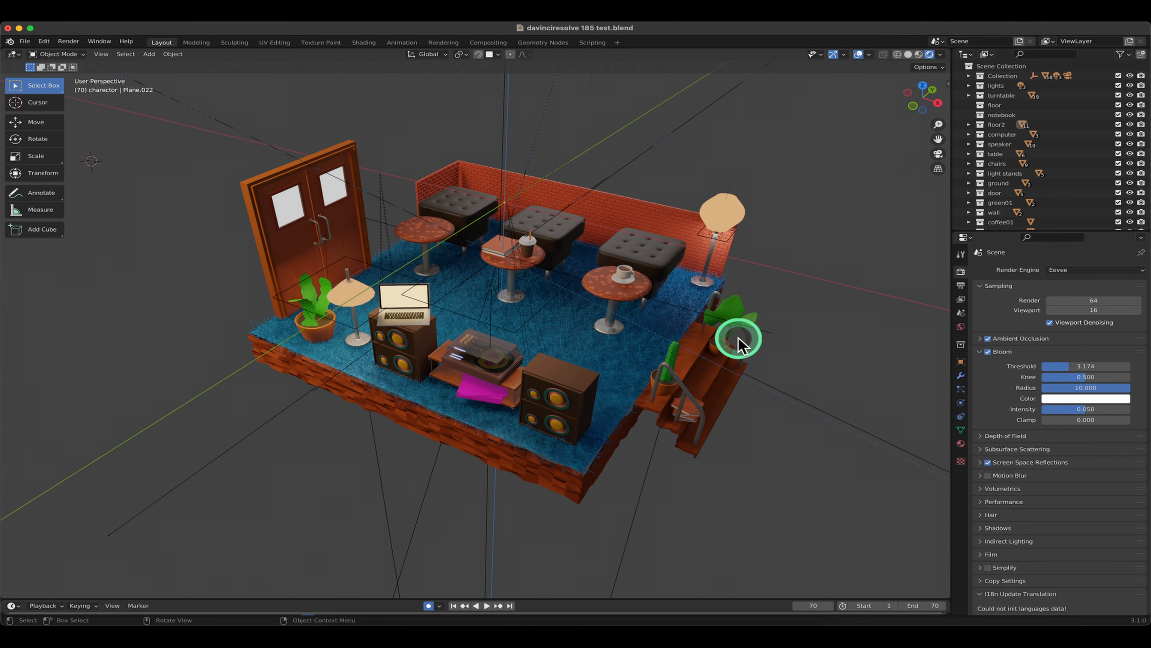
pyautogui.scroll(-6, 644, 228)
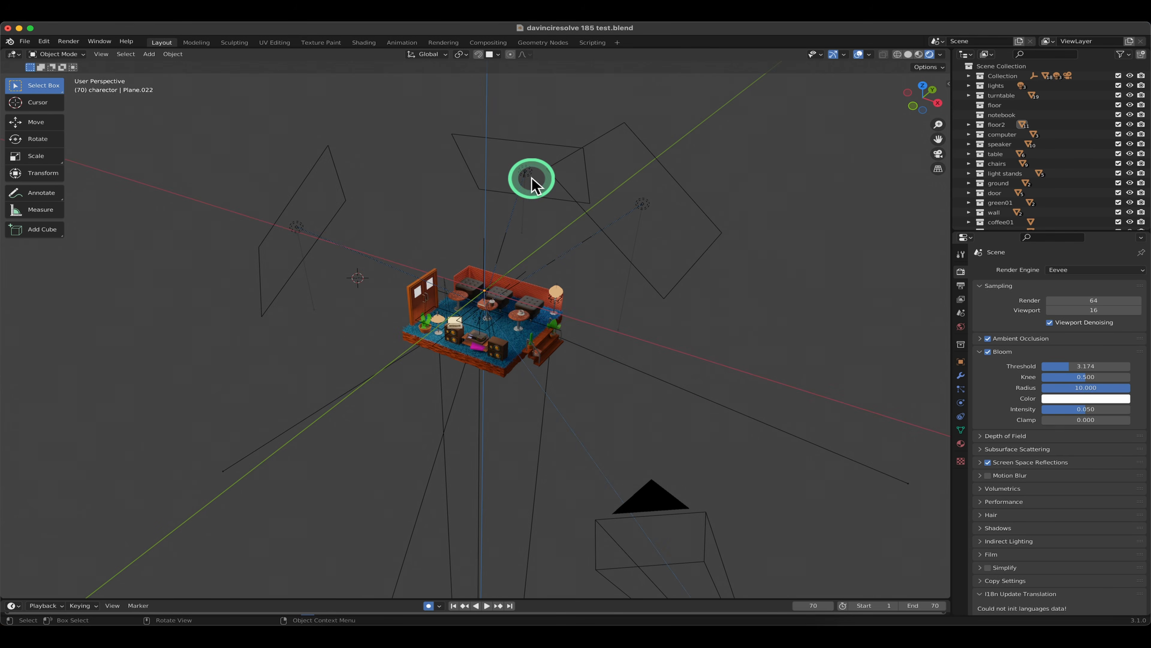
pyautogui.scroll(10, 600, 297)
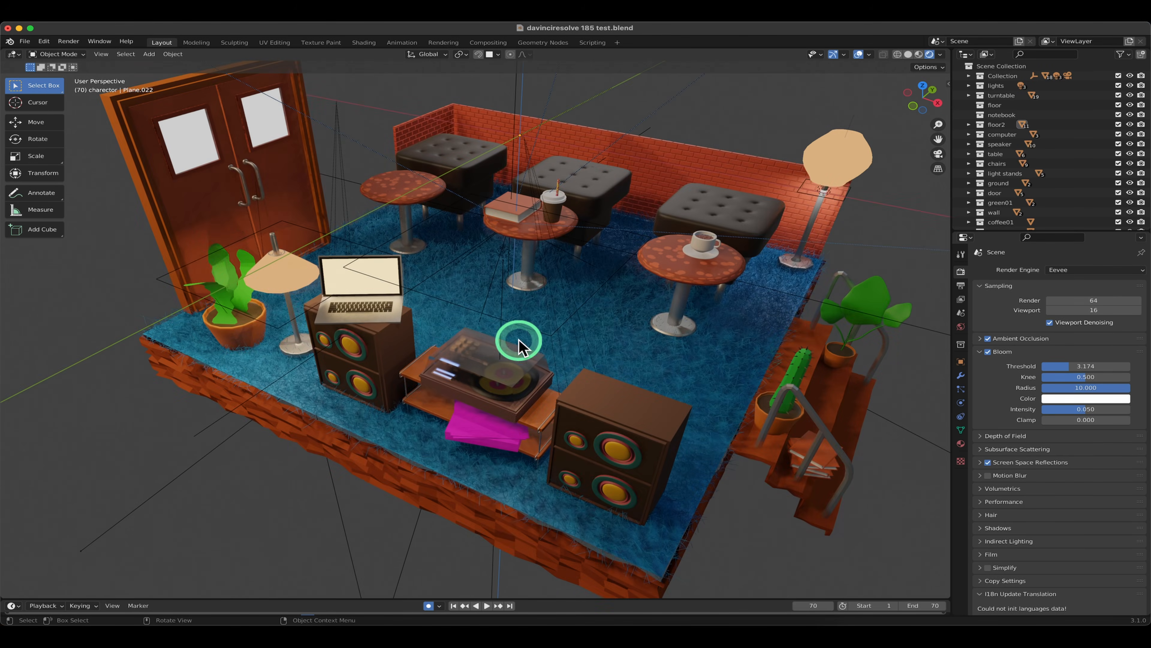
pyautogui.scroll(-4, 598, 329)
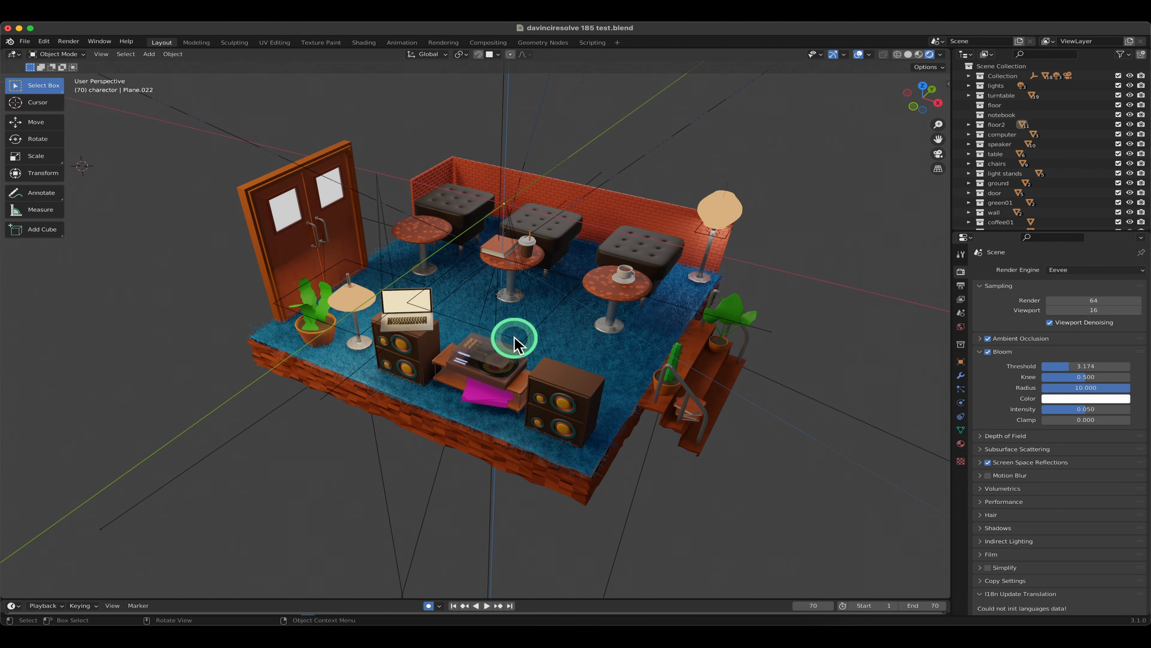
# - Bring up the export format options for the café scene
pyautogui.click(25, 41)
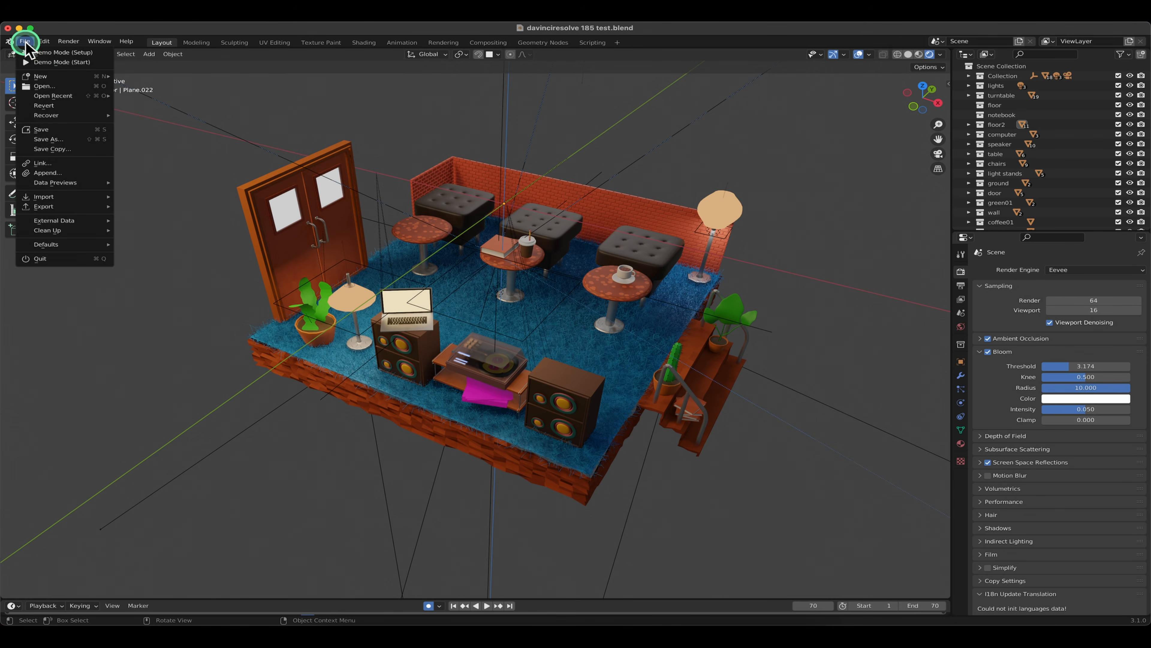
pyautogui.moveTo(77, 210)
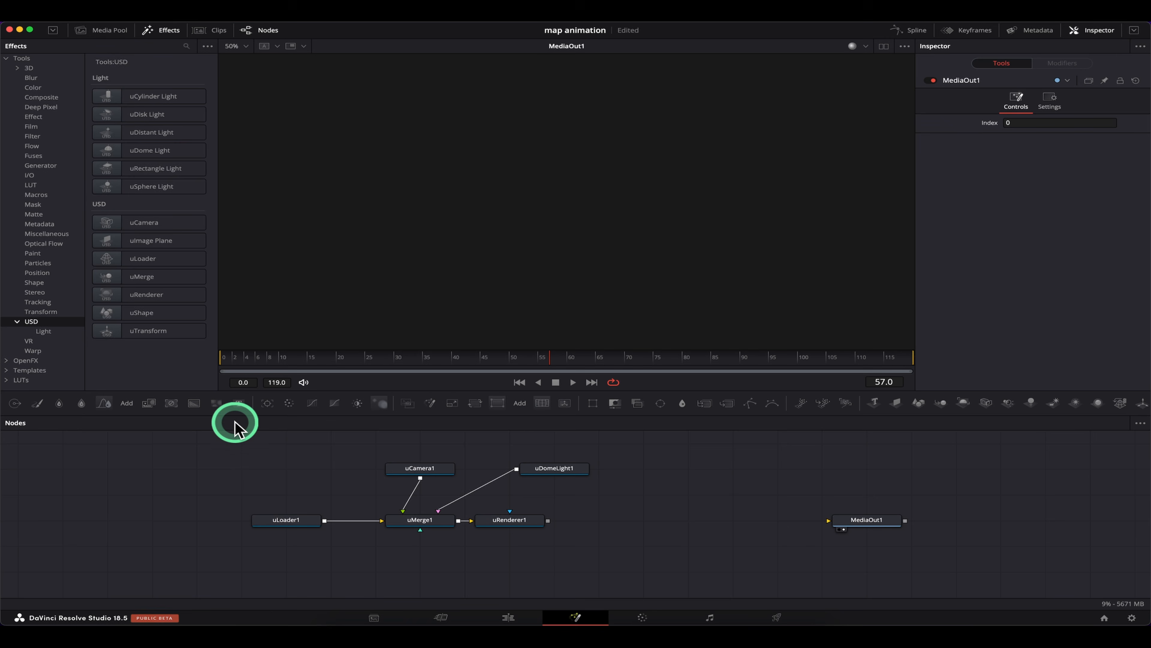
# - Switch to DaVinci Resolve's Fusion page and review the USD lights and tools in the effects library
pyautogui.click(23, 58)
pyautogui.click(18, 68)
pyautogui.click(18, 68)
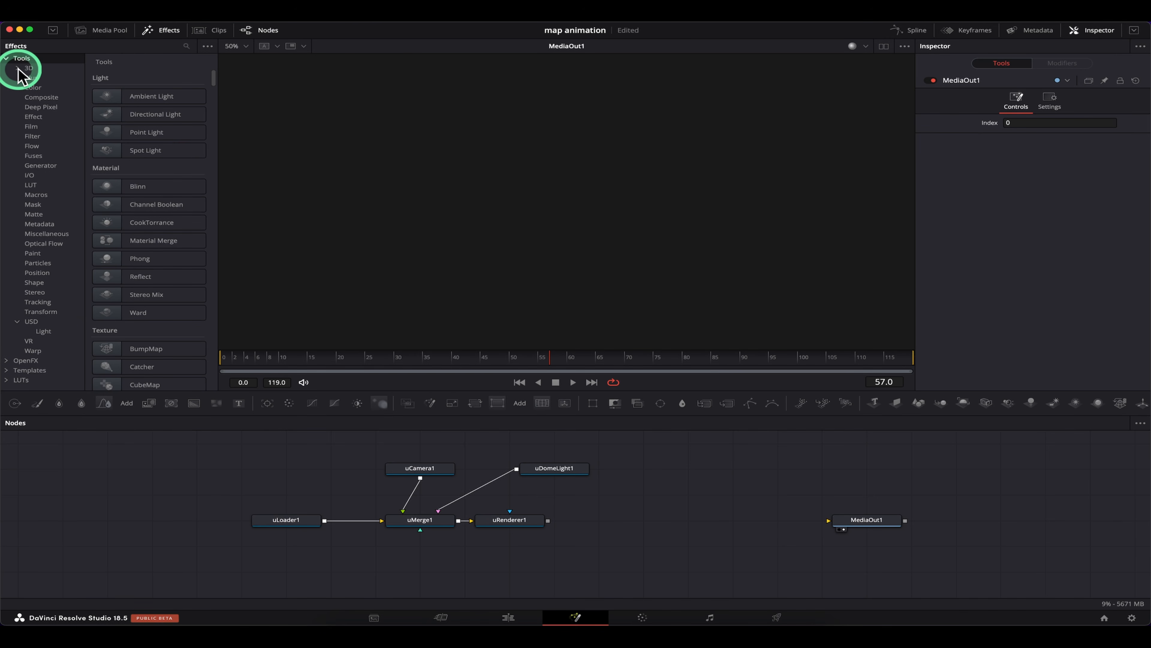
pyautogui.click(47, 323)
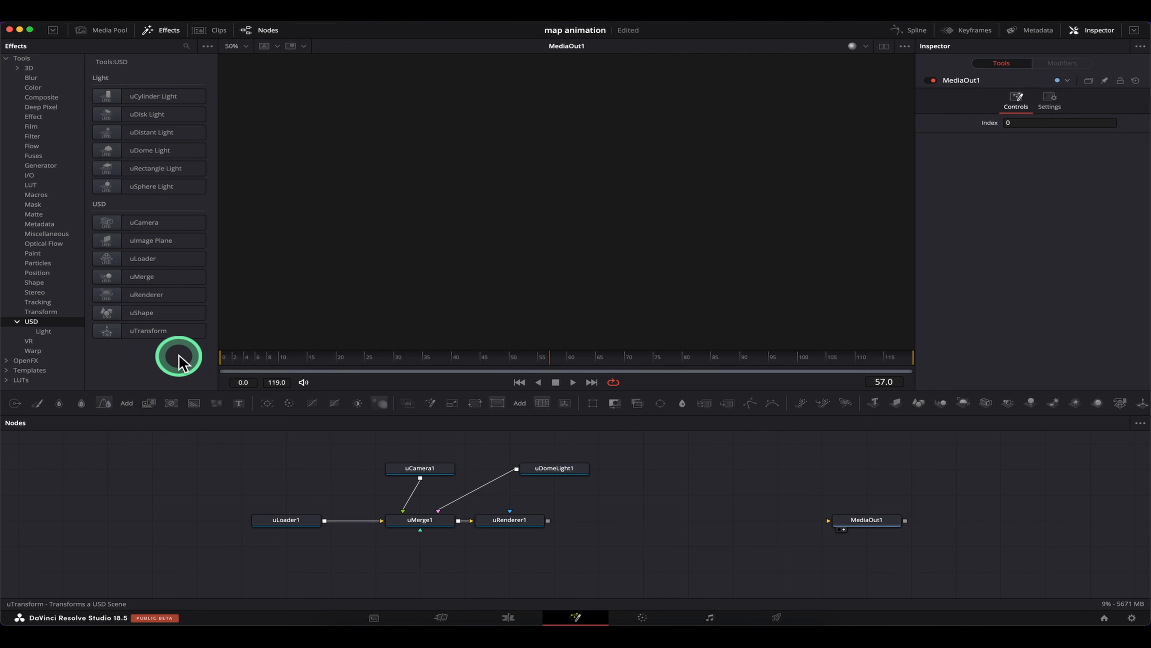
pyautogui.moveTo(145, 267); pyautogui.dragTo(297, 522)
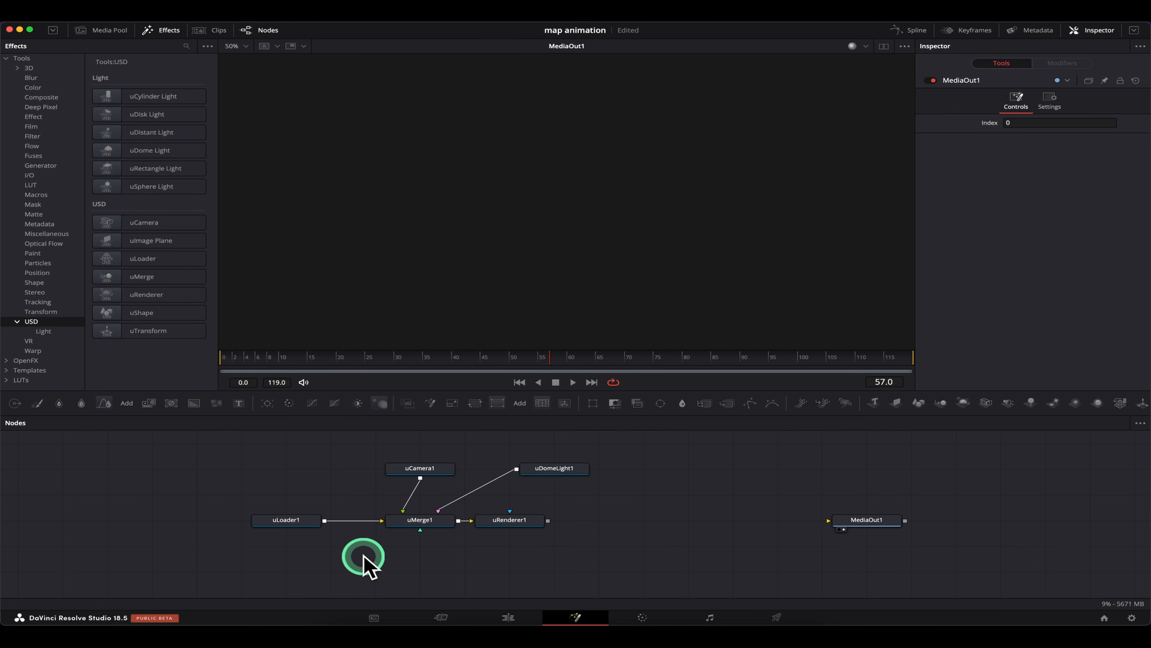
# - Check the uLoader1 settings and display the uMerge1 output in the viewer to examine the imported café model
pyautogui.click(314, 526)
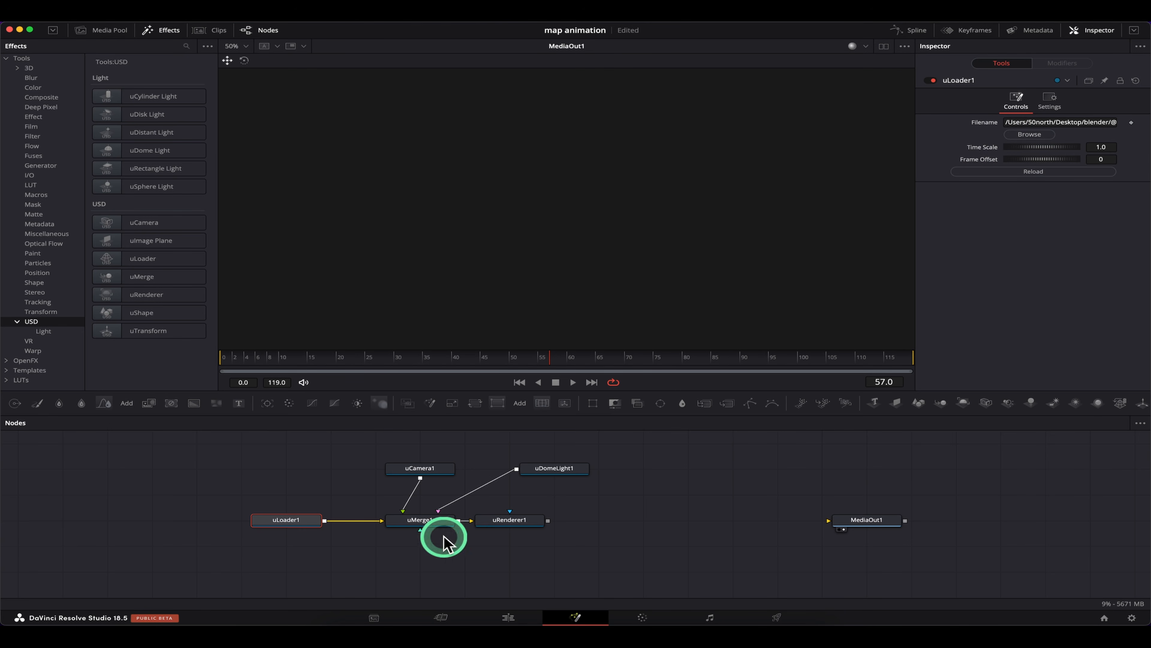
pyautogui.press('1')
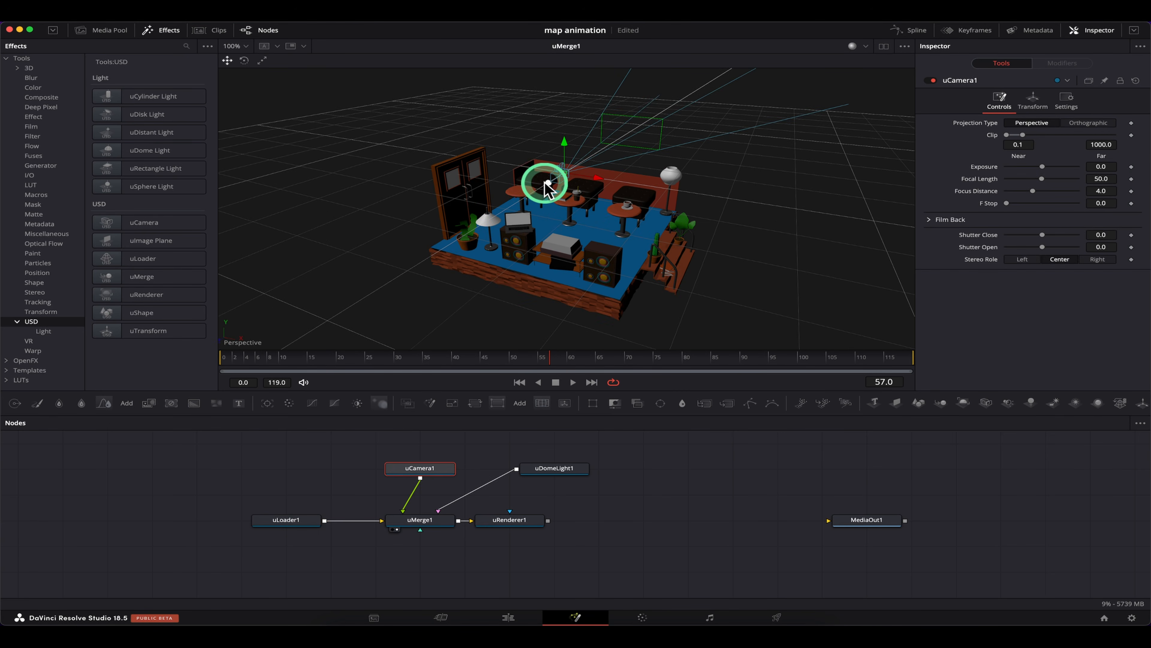
pyautogui.scroll(-3, 480, 275)
pyautogui.moveTo(461, 263); pyautogui.dragTo(323, 326)
# - Make uCamera1 use a target in its transform settings and view the camera and scene from farther away
pyautogui.click(1033, 100)
pyautogui.click(1018, 255)
pyautogui.scroll(-2, 508, 313)
pyautogui.moveTo(437, 312); pyautogui.dragTo(576, 249)
pyautogui.click(454, 233)
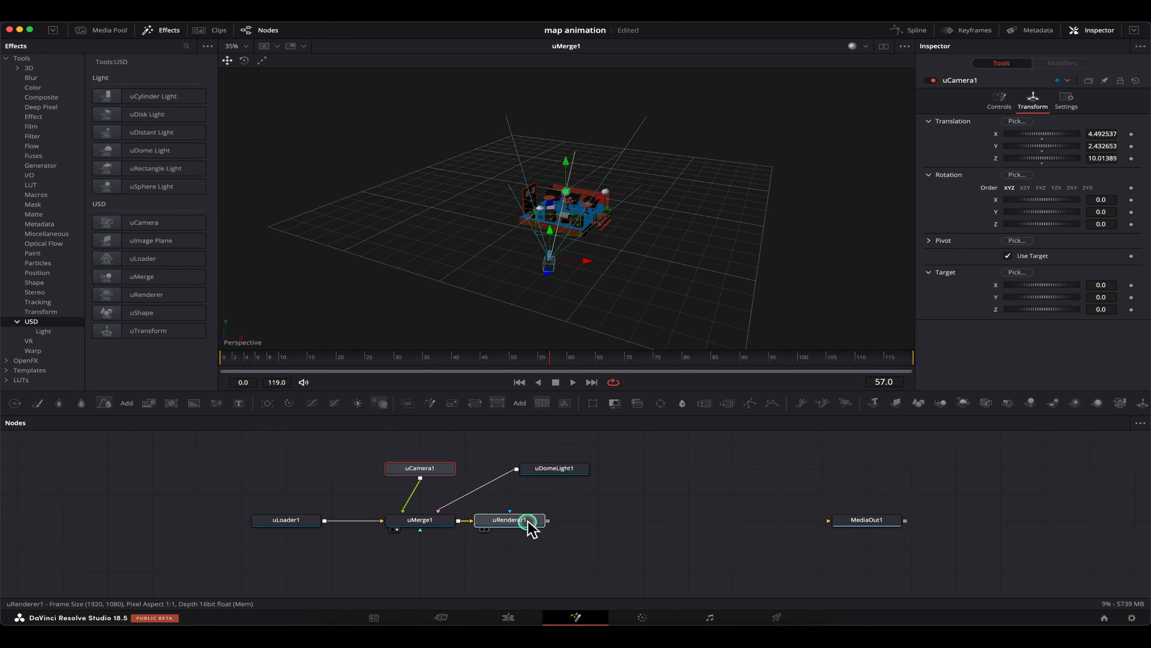
# - Display the uRenderer1 output in the viewer with the whole frame in sight
pyautogui.moveTo(528, 525); pyautogui.dragTo(677, 266)
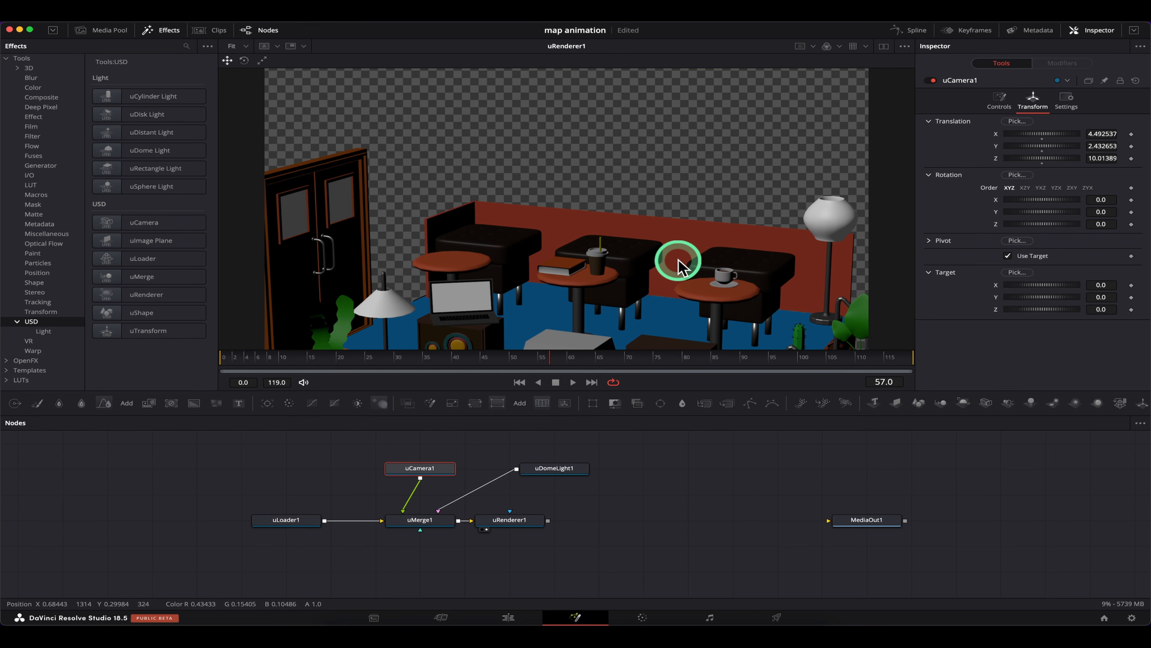
pyautogui.scroll(-5, 678, 260)
pyautogui.scroll(4, 679, 260)
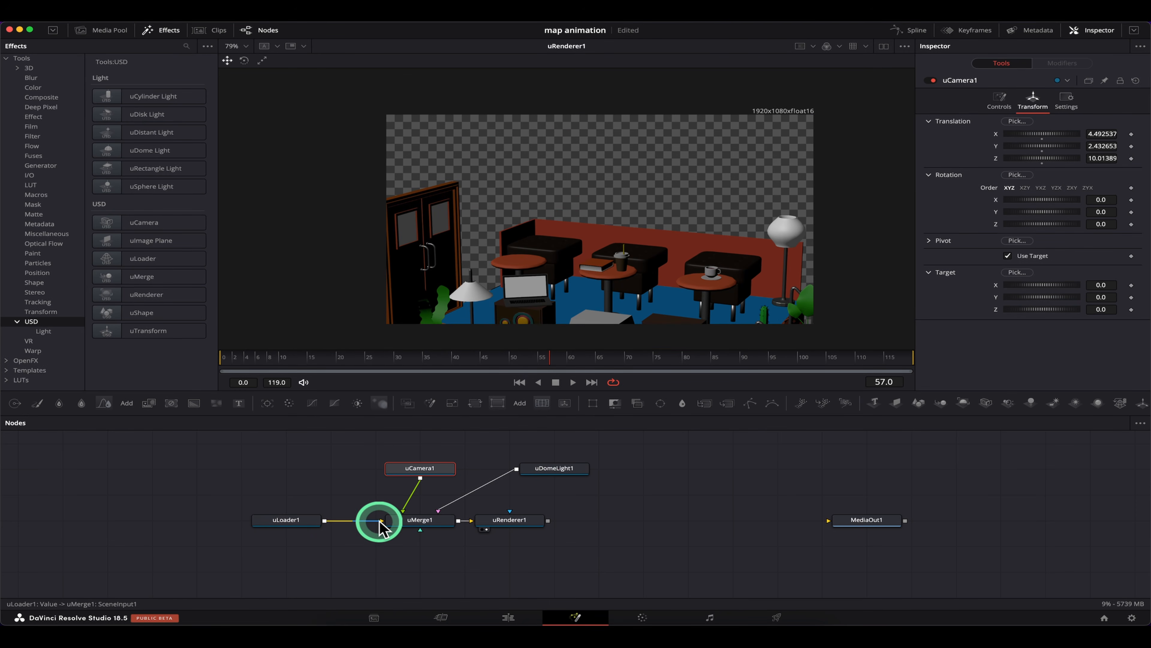
# - Insert a uTransform node between uLoader1 and uMerge1
pyautogui.moveTo(283, 524); pyautogui.dragTo(238, 524)
pyautogui.hotkey('shift', 'space')
pyautogui.write('ut')
pyautogui.press('BackSpace')
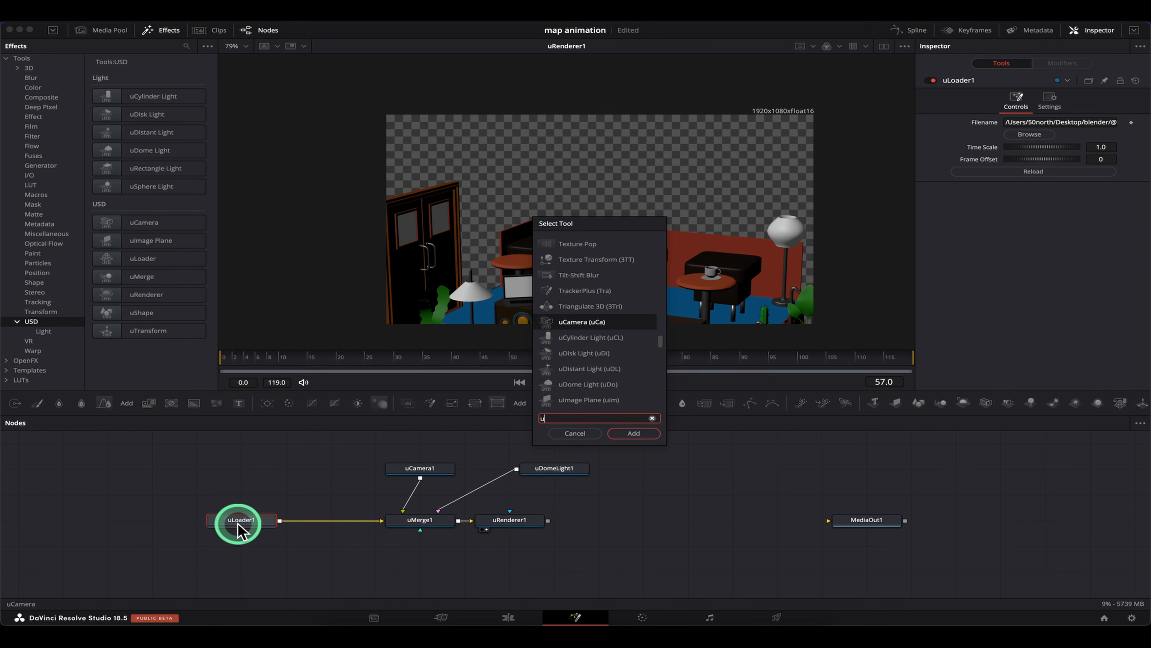
pyautogui.write('t')
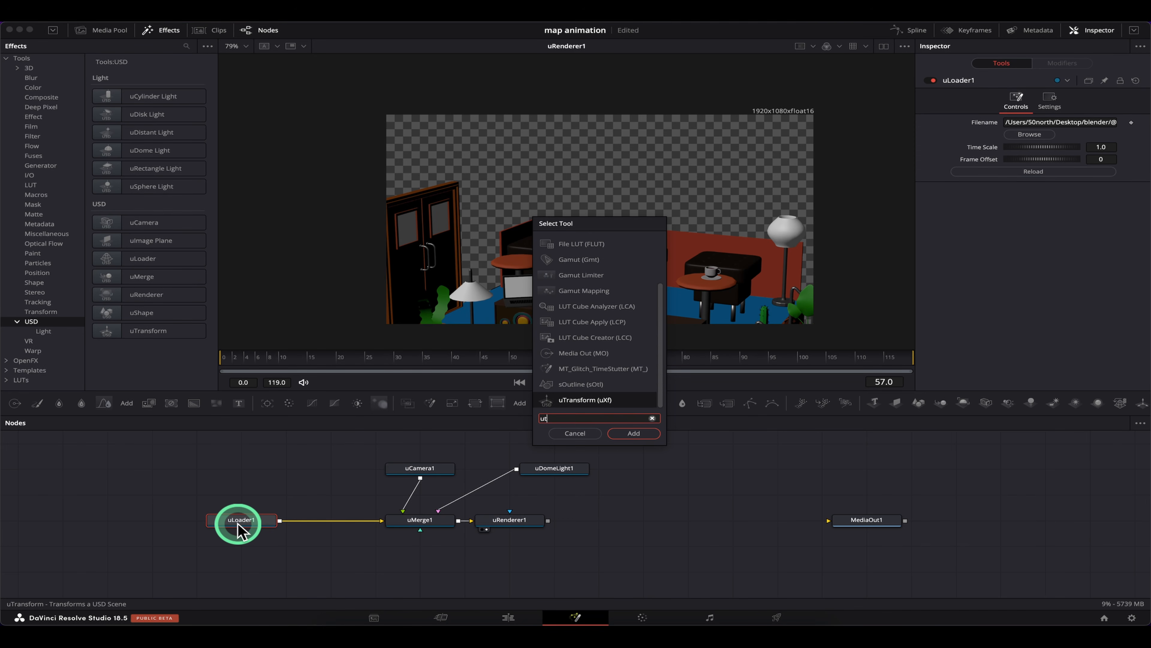
pyautogui.press('Return')
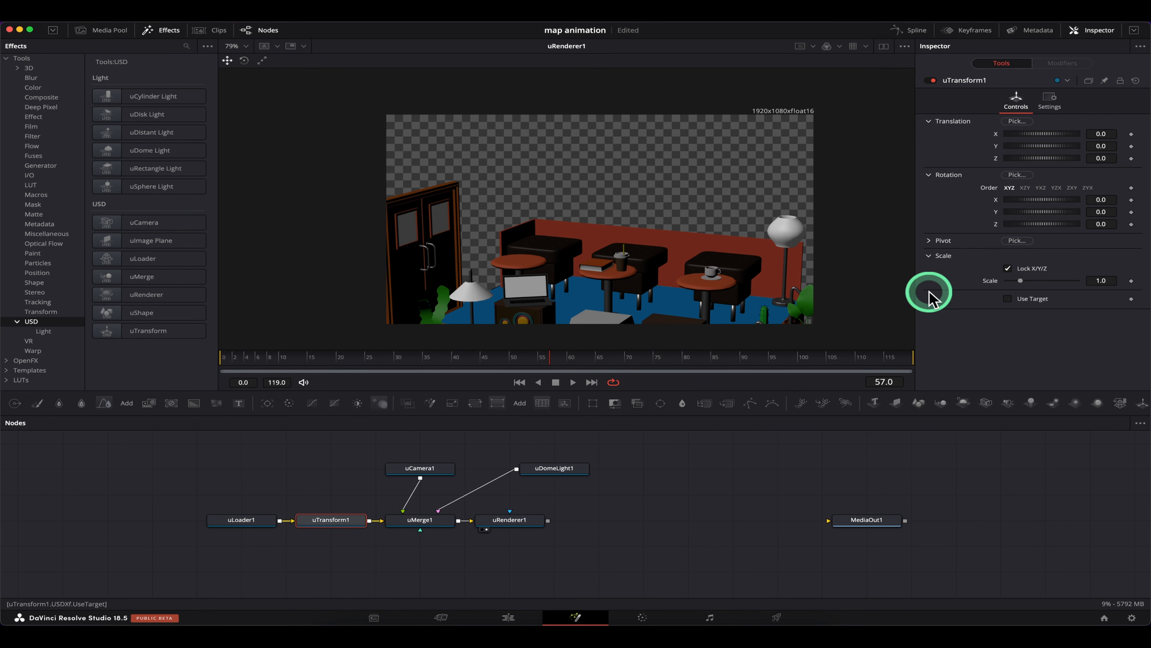
# - Scale the café model to 0.552 with uTransform1 and raise it along Y until it sits mid-frame
pyautogui.moveTo(1020, 281); pyautogui.dragTo(1013, 282)
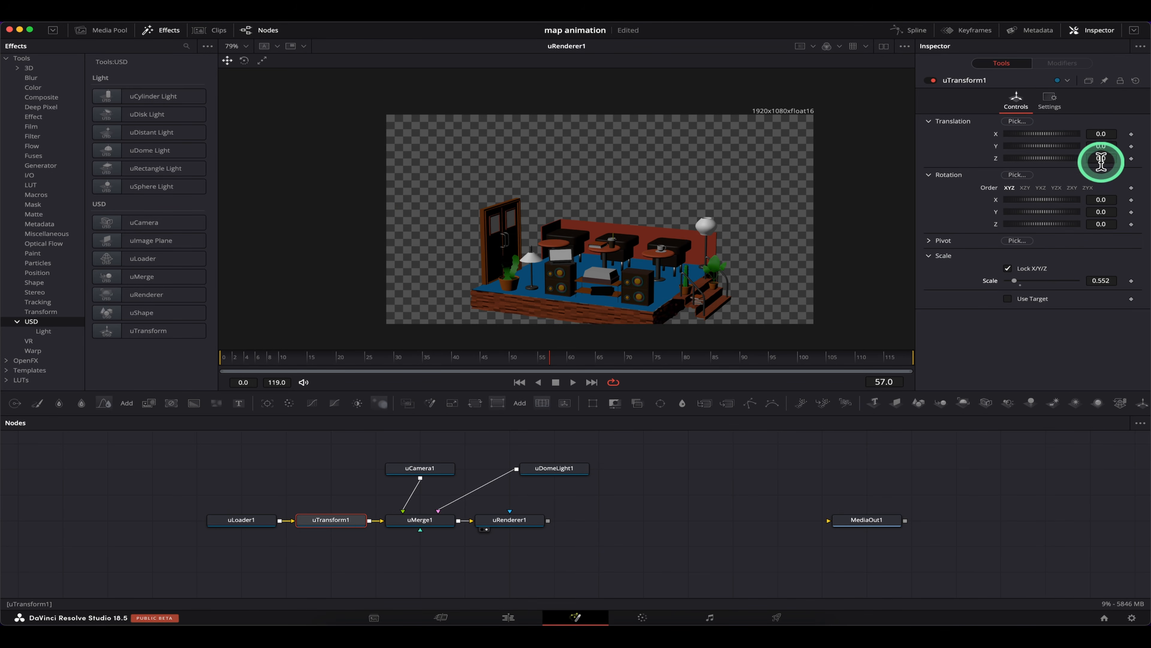
pyautogui.moveTo(1102, 147); pyautogui.dragTo(866, 108)
# - Move uCamera1 to X 6.203 and Y 5.302 to view the café from higher and further to the side
pyautogui.click(429, 468)
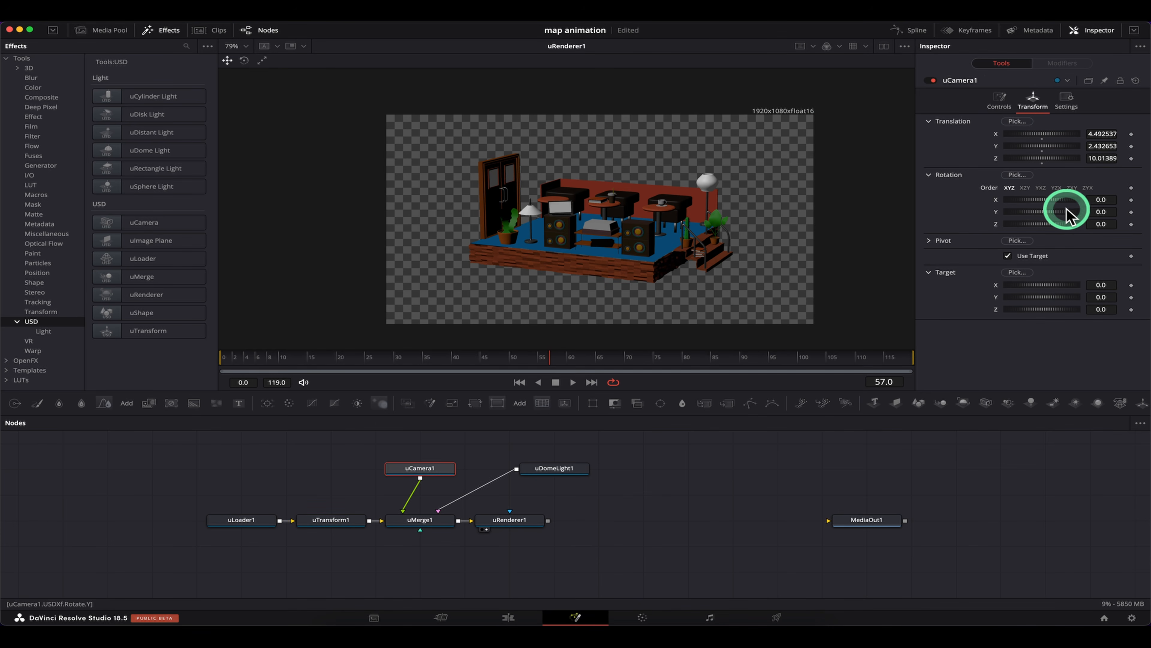
pyautogui.moveTo(1045, 148); pyautogui.dragTo(1104, 139)
pyautogui.moveTo(1033, 132); pyautogui.dragTo(1069, 135)
pyautogui.scroll(1, 648, 259)
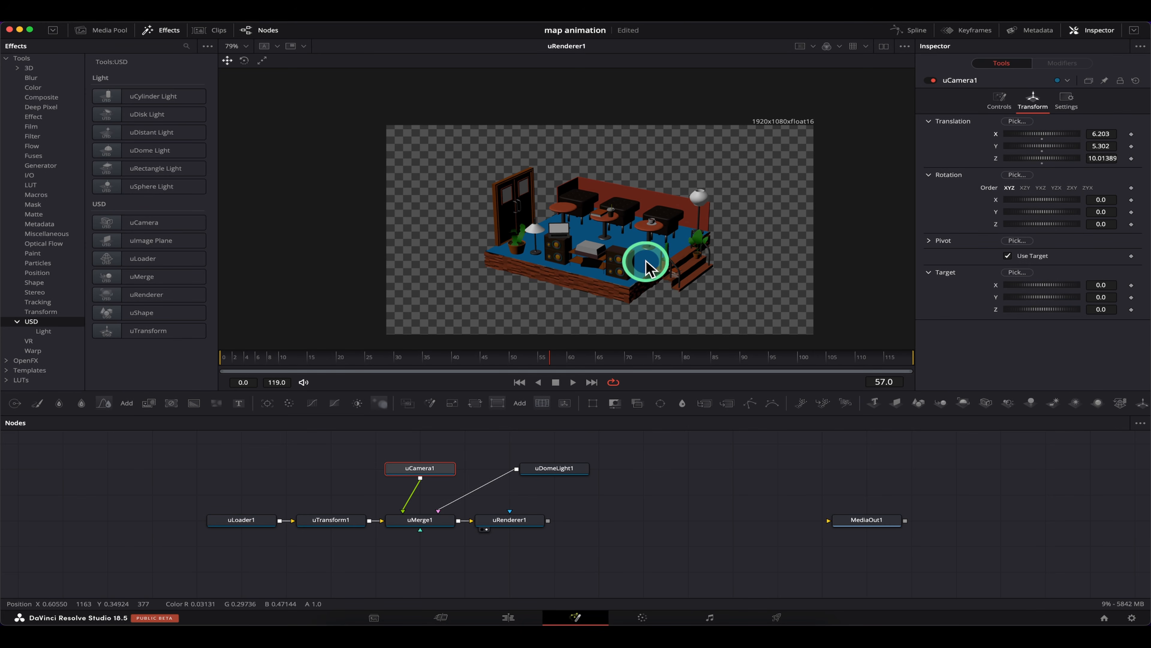
pyautogui.scroll(3, 648, 264)
pyautogui.hscroll(1, 647, 263)
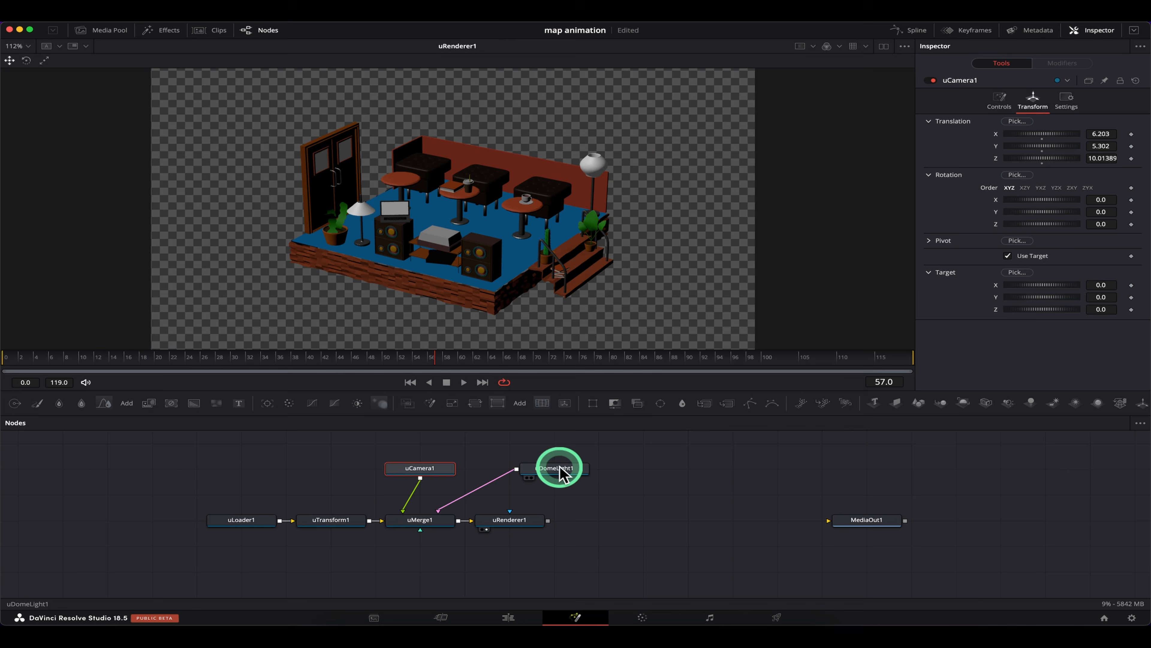
# - Move the uDomeLight1 node upward and disconnect it from uMerge1
pyautogui.click(560, 469)
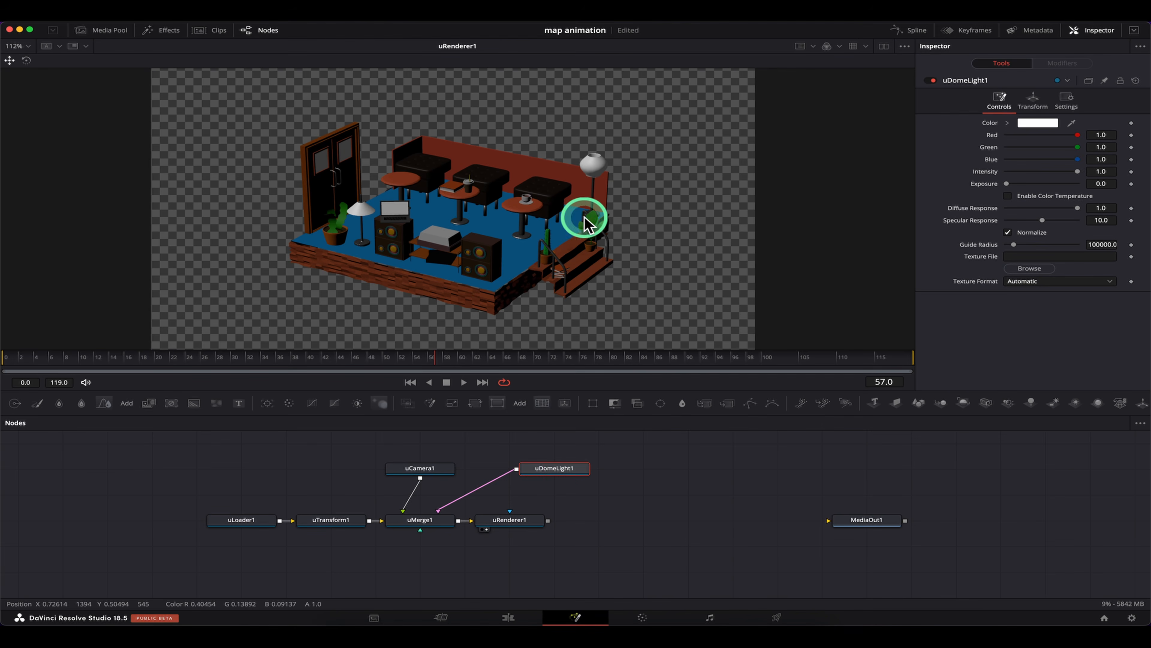
pyautogui.moveTo(562, 480); pyautogui.dragTo(562, 454)
pyautogui.click(467, 498)
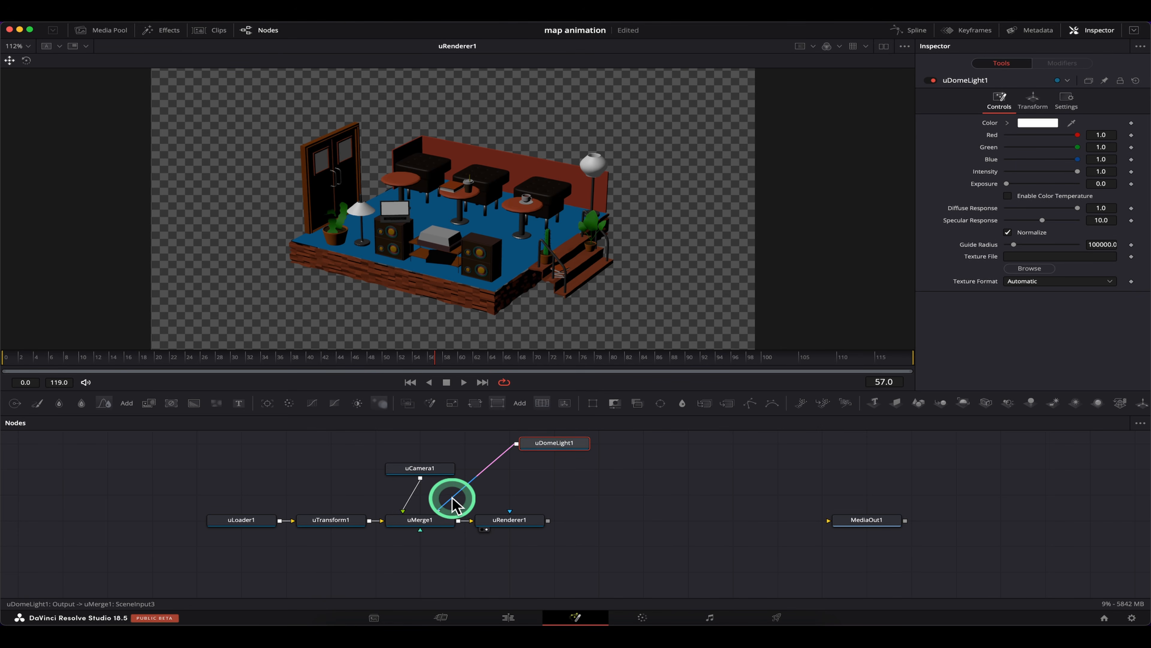
pyautogui.click(543, 461)
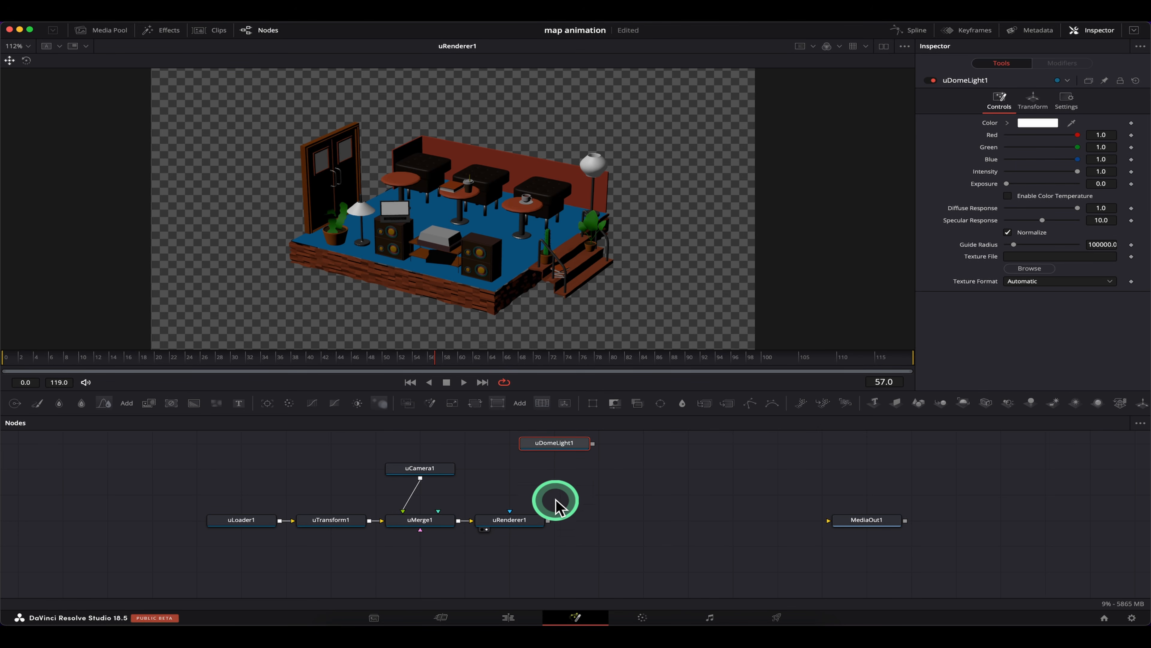
# - Set uRenderer1's Complexity to High and its Lighting to Scene
pyautogui.click(511, 521)
pyautogui.click(1092, 199)
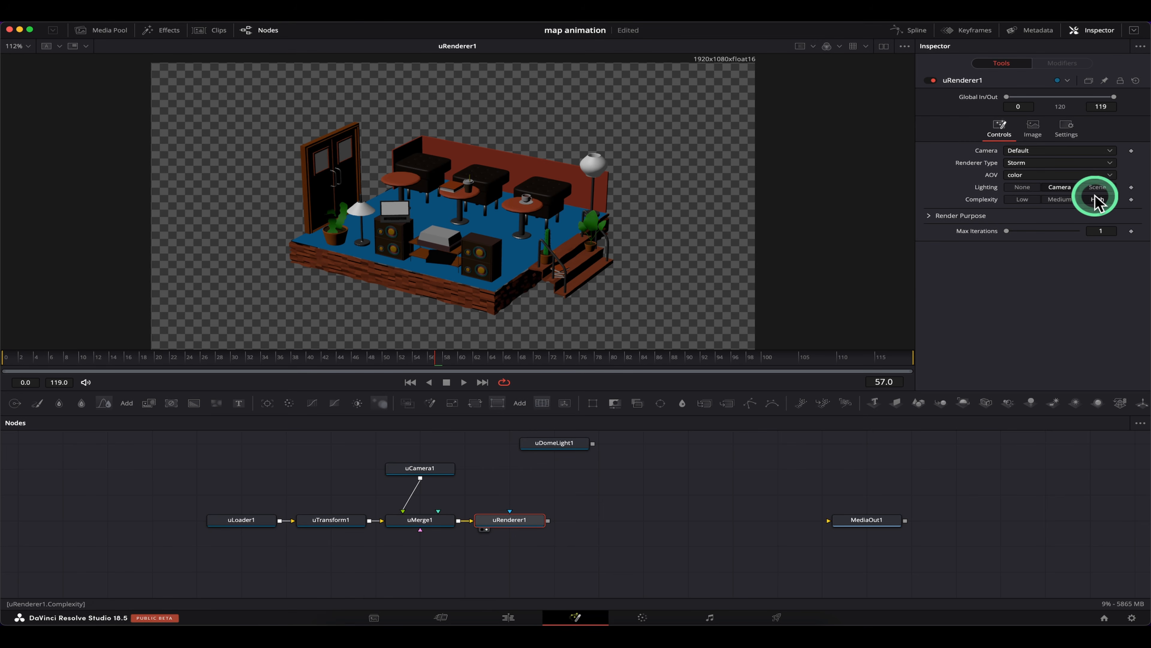
pyautogui.click(1098, 187)
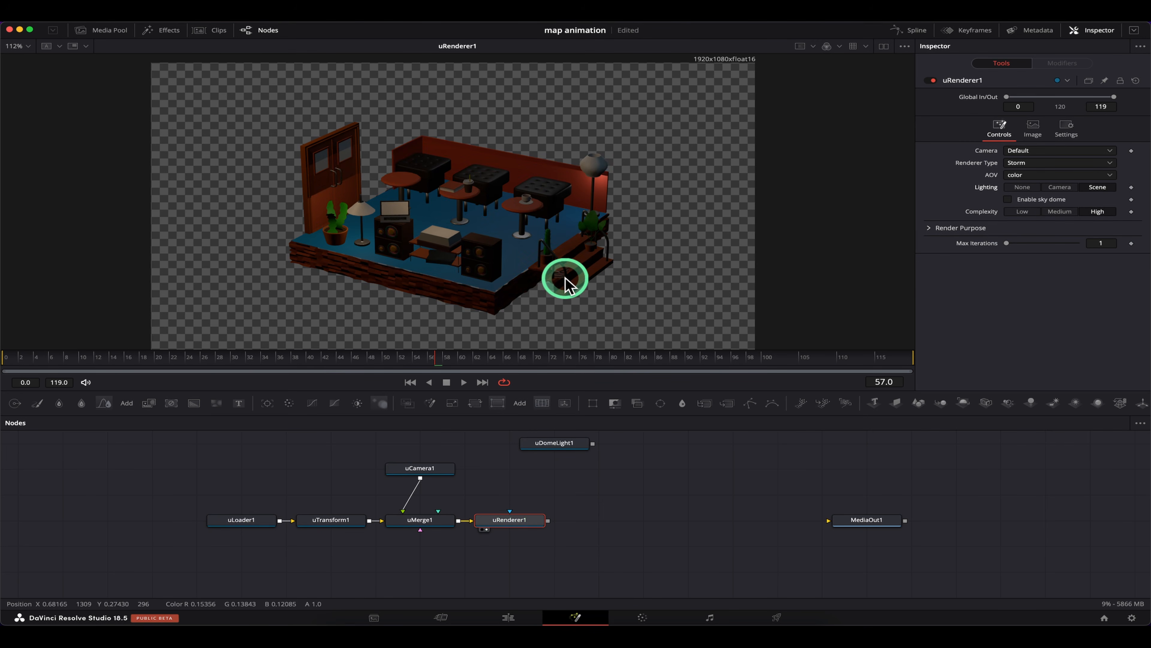
pyautogui.scroll(2, 568, 270)
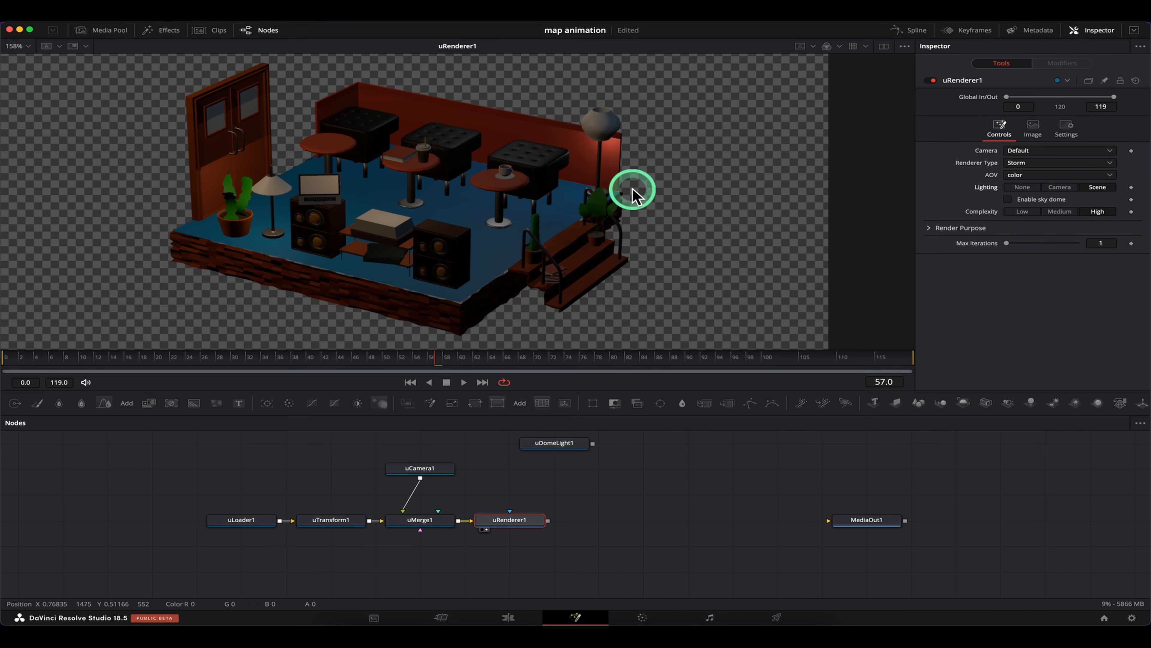
# - Reconnect uDomeLight1 to uMerge1
pyautogui.moveTo(424, 530); pyautogui.dragTo(422, 521)
pyautogui.click(350, 274)
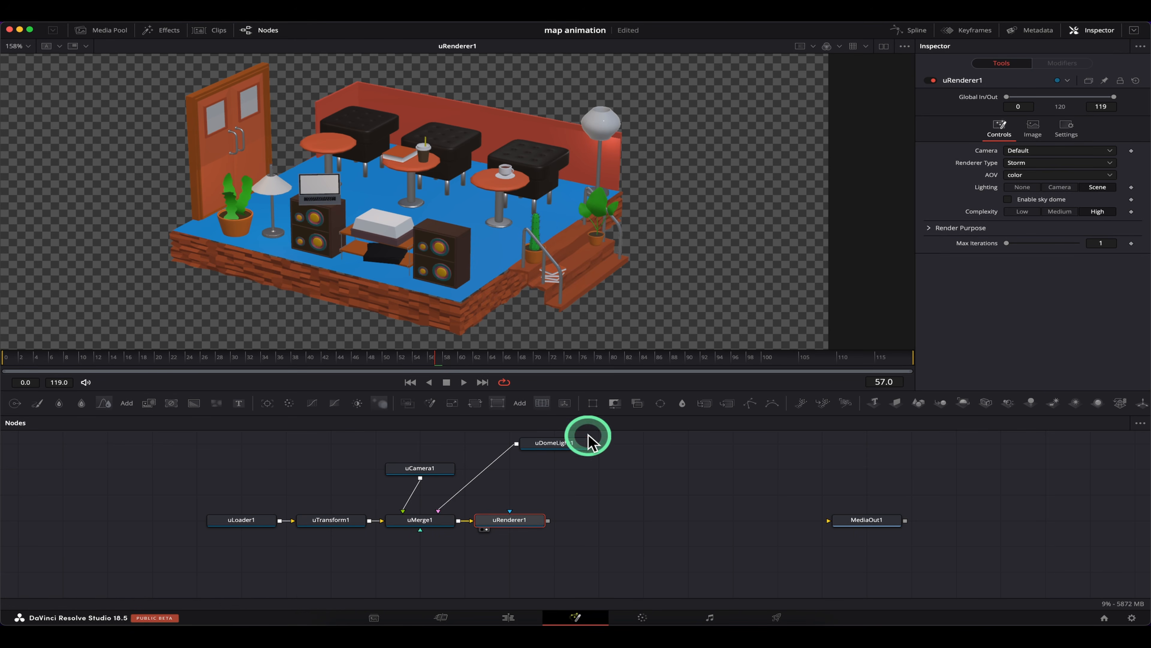
# - Rotate uDomeLight1 to 167.0 degrees about the X axis
pyautogui.click(553, 444)
pyautogui.click(1034, 104)
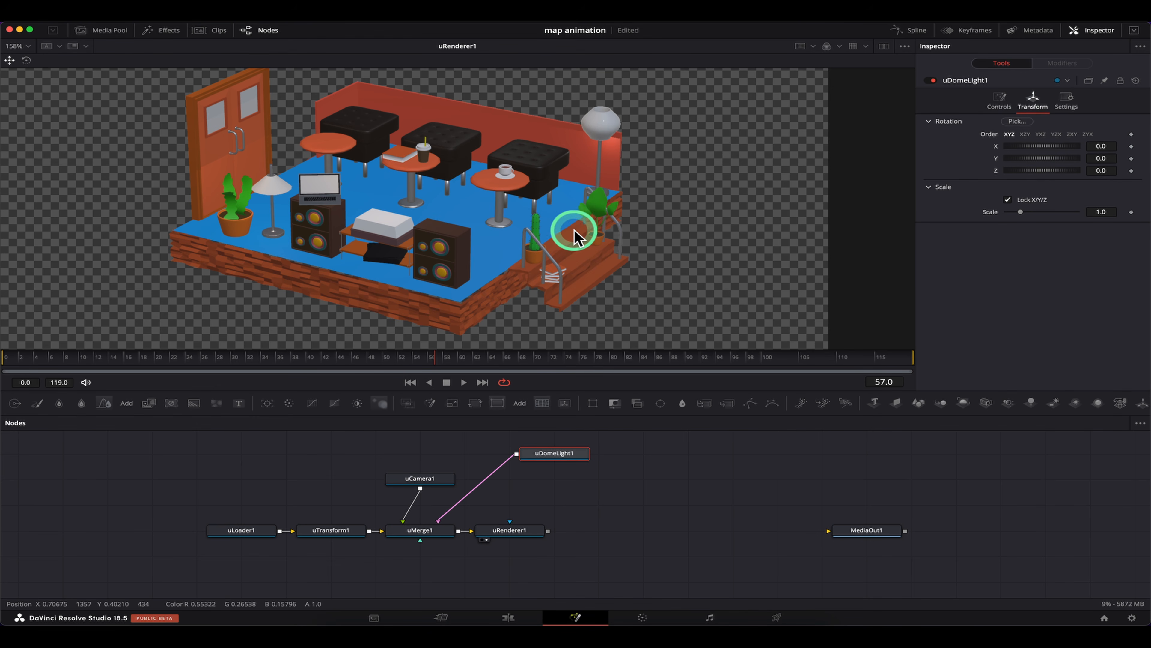
pyautogui.scroll(-2, 578, 222)
pyautogui.moveTo(556, 193); pyautogui.dragTo(607, 222)
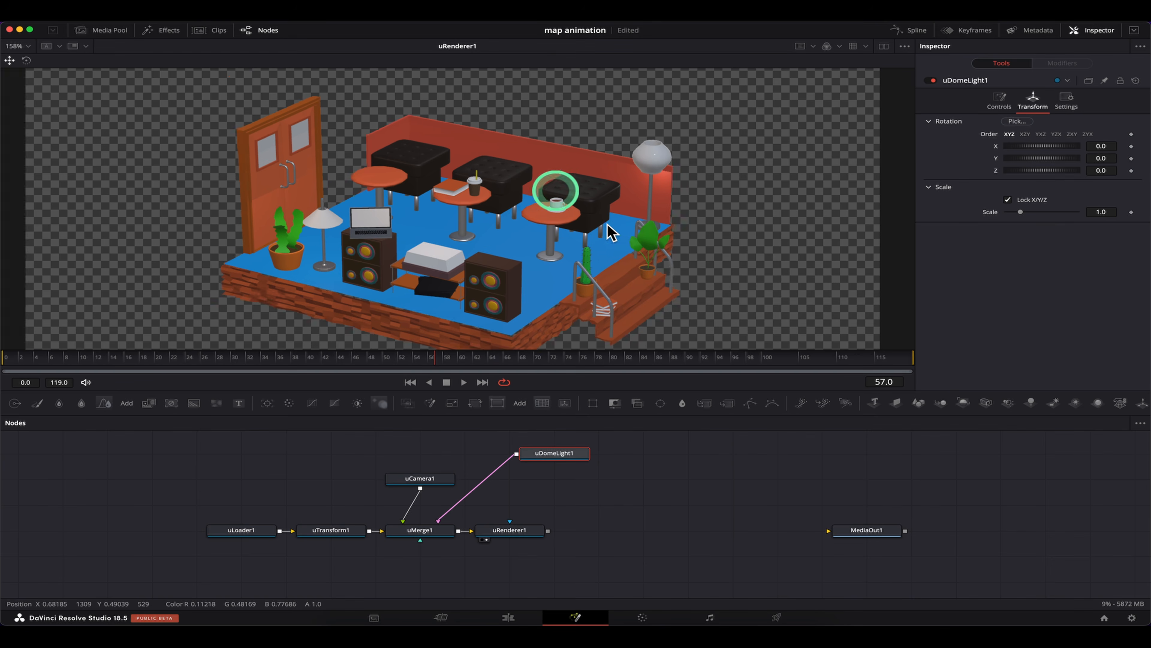
pyautogui.scroll(-3, 606, 222)
pyautogui.moveTo(1031, 144)
pyautogui.mouseDown()
pyautogui.moveTo(1083, 144)
pyautogui.moveTo(1071, 144)
pyautogui.mouseUp()
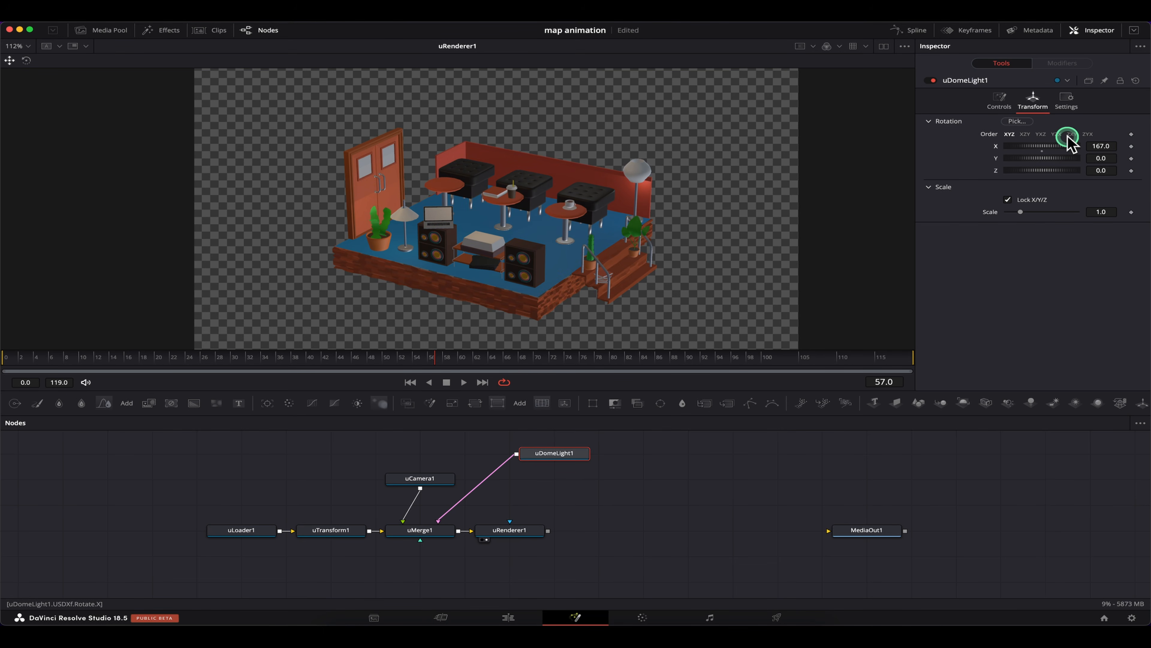
# - Increase uDomeLight1's X rotation to 451.3 while checking the lighting on the café close up
pyautogui.scroll(2, 661, 211)
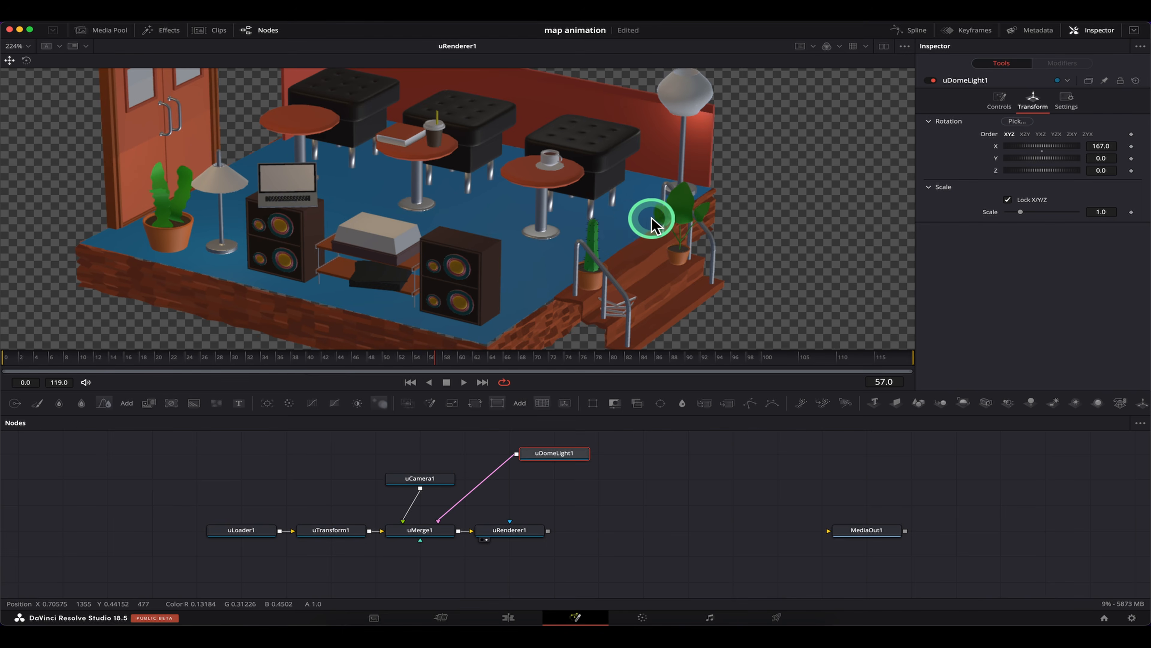
pyautogui.scroll(-1, 643, 225)
pyautogui.scroll(1, 628, 232)
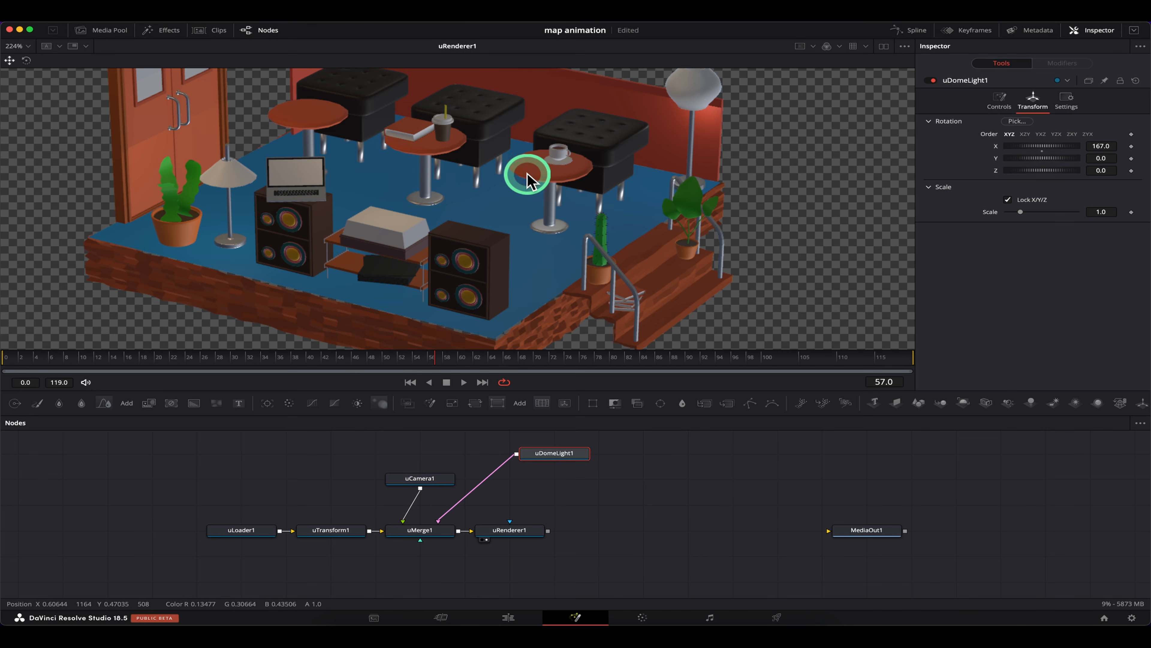
pyautogui.moveTo(1041, 146); pyautogui.dragTo(1104, 146)
pyautogui.click(562, 165)
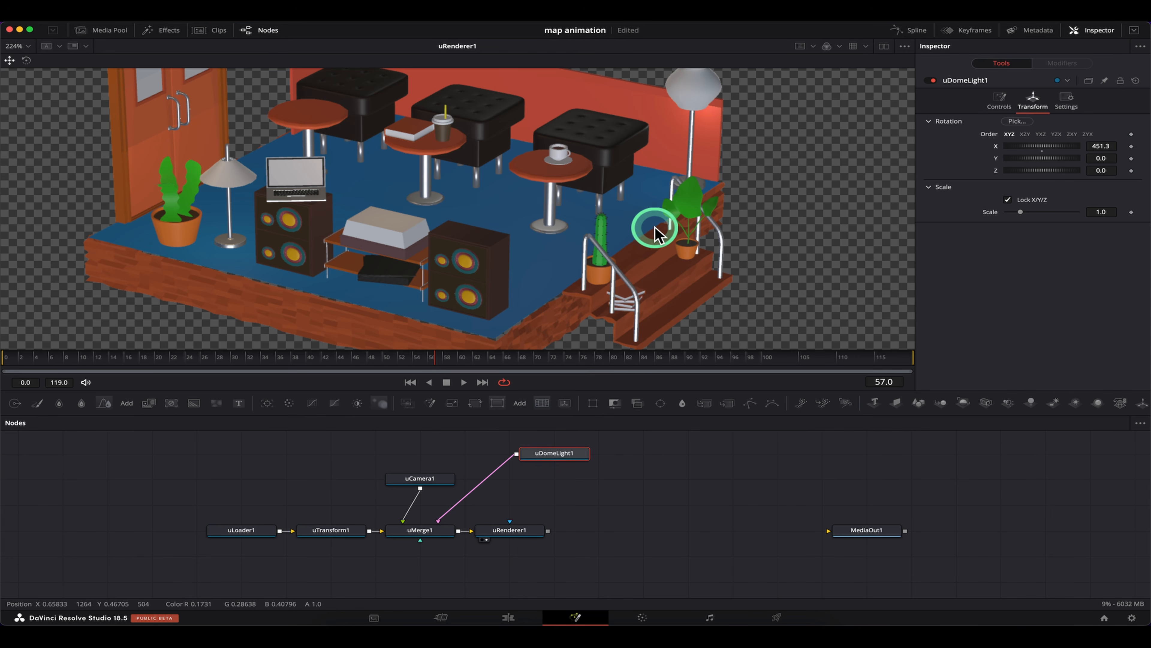
# - Examine the lighting on the rendered café scene both close up and at full-frame distance
pyautogui.scroll(-1, 610, 204)
pyautogui.scroll(1, 608, 206)
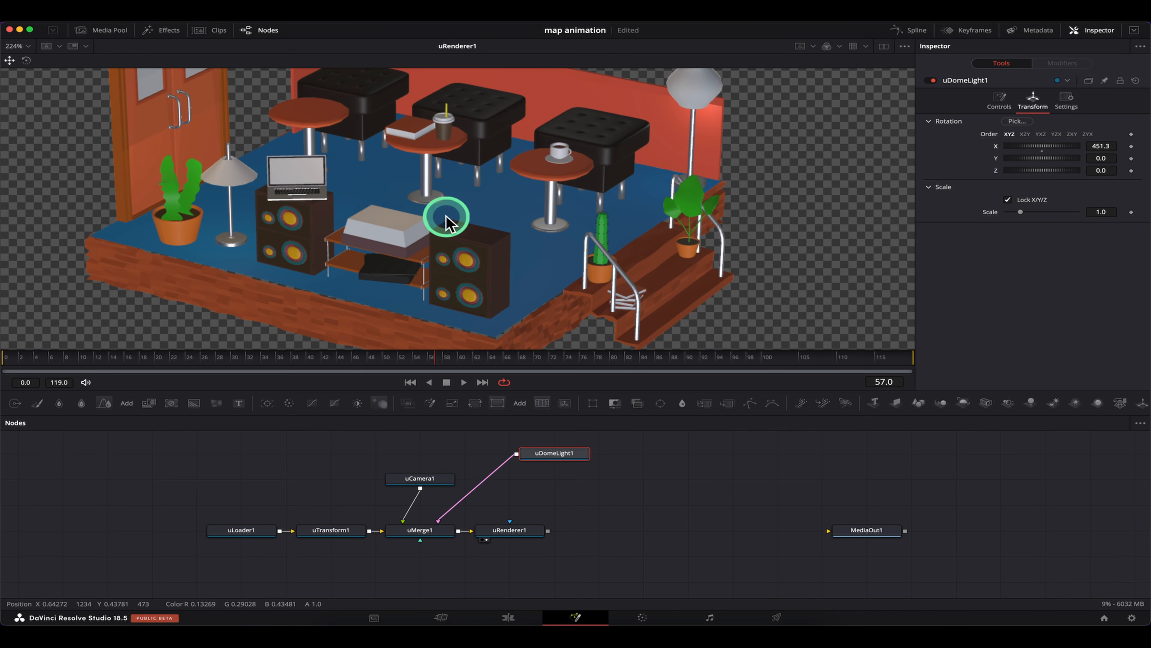
pyautogui.scroll(-1, 539, 225)
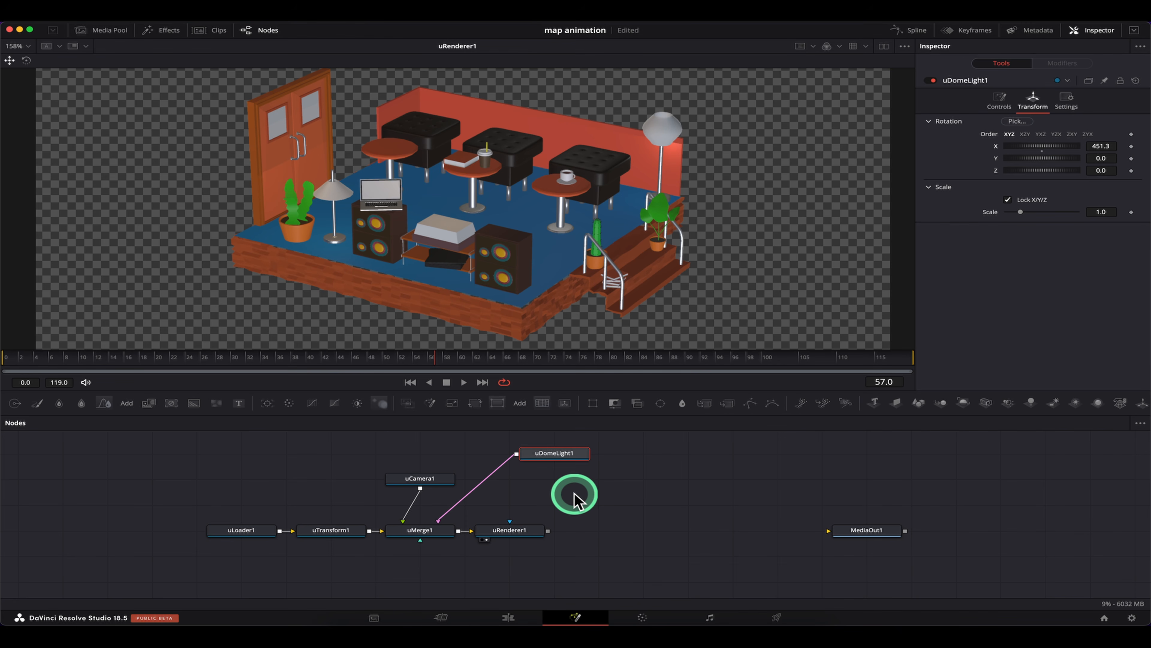
pyautogui.scroll(-2, 561, 286)
pyautogui.scroll(1, 561, 286)
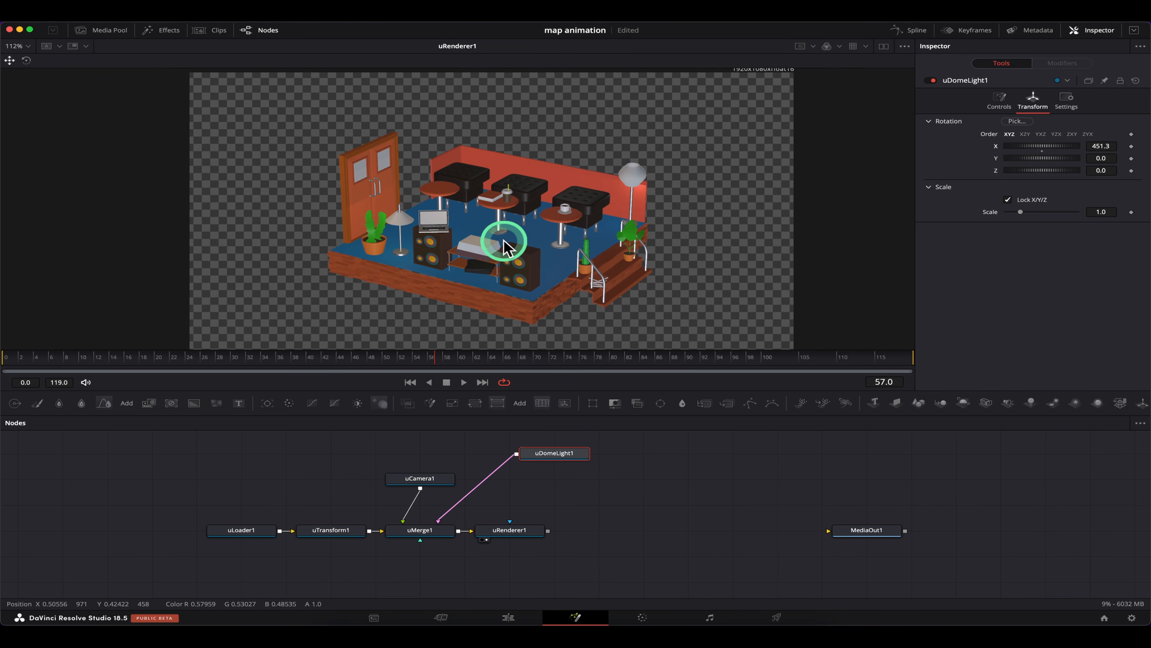
pyautogui.scroll(2, 496, 247)
pyautogui.scroll(-2, 538, 223)
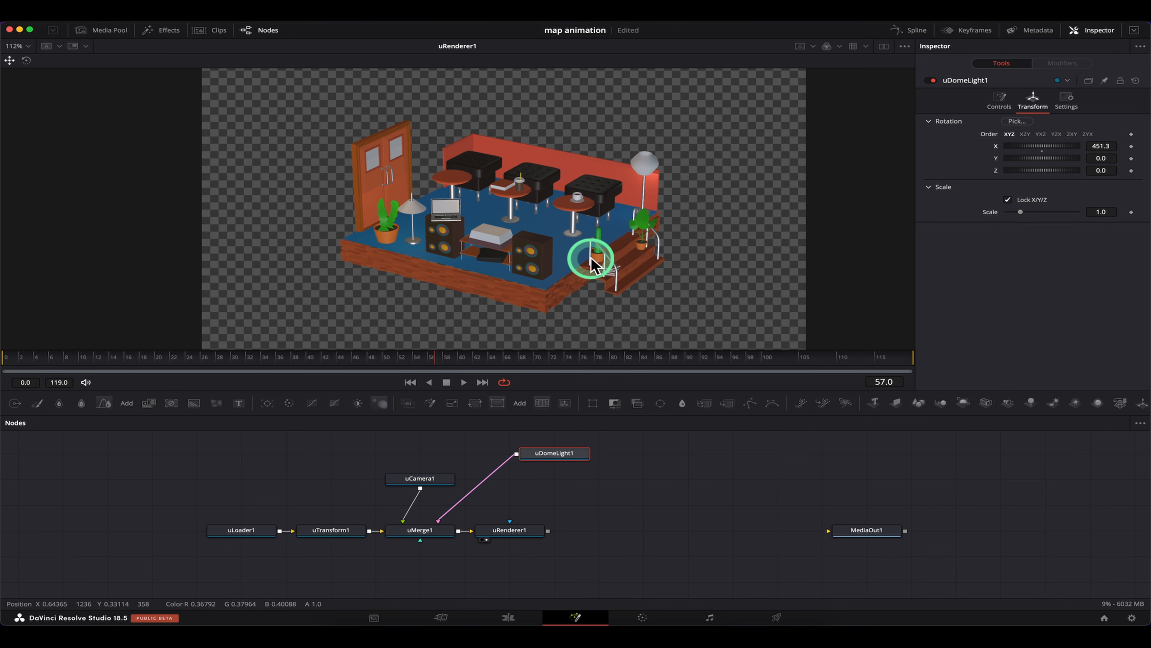
pyautogui.scroll(3, 592, 255)
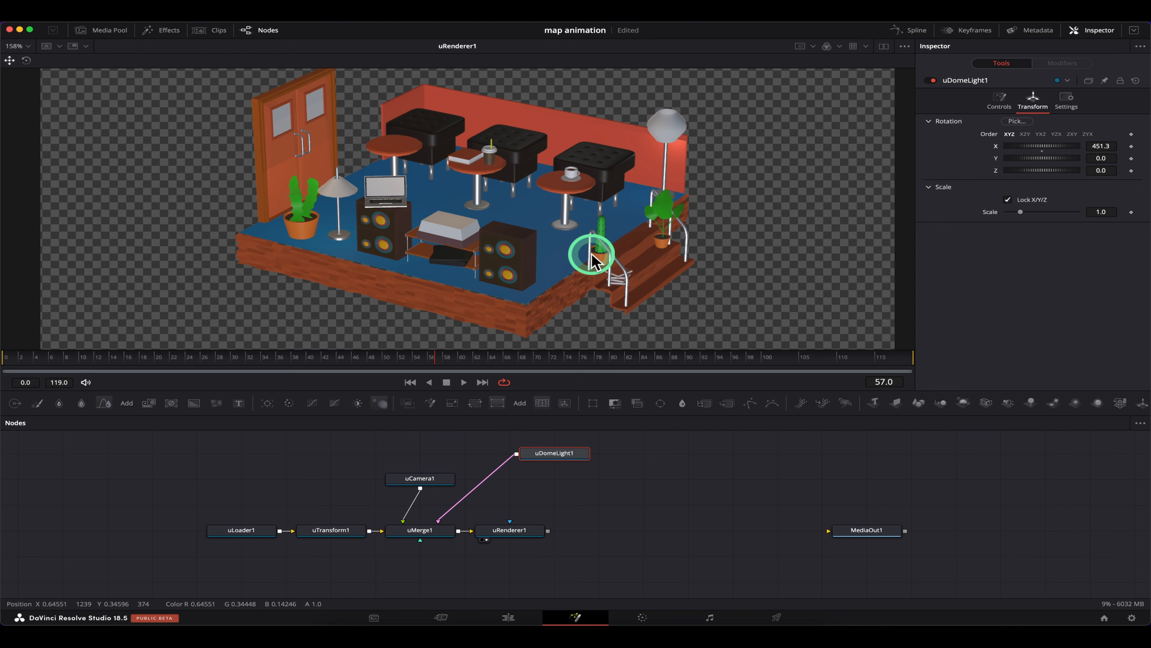
pyautogui.scroll(-3, 592, 254)
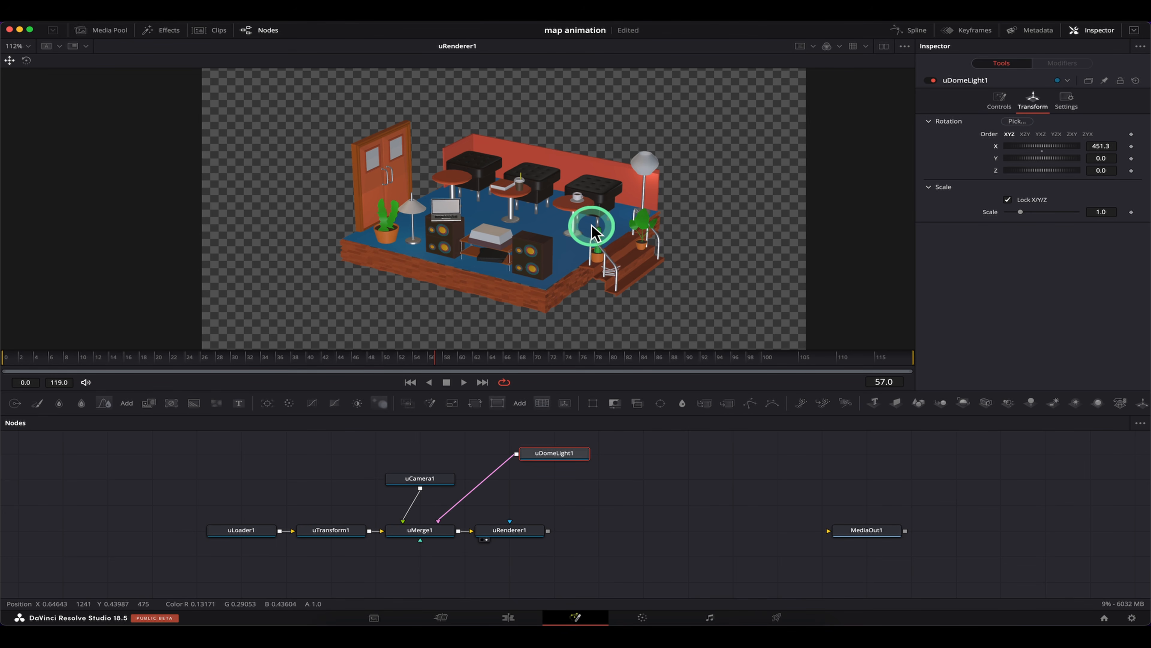
# - Set uDomeLight1's X rotation to 482.6
pyautogui.scroll(3, 562, 227)
pyautogui.scroll(-2, 560, 227)
pyautogui.moveTo(1042, 146)
pyautogui.mouseDown()
pyautogui.moveTo(1064, 150)
pyautogui.moveTo(1020, 140)
pyautogui.moveTo(1045, 146)
pyautogui.mouseUp()
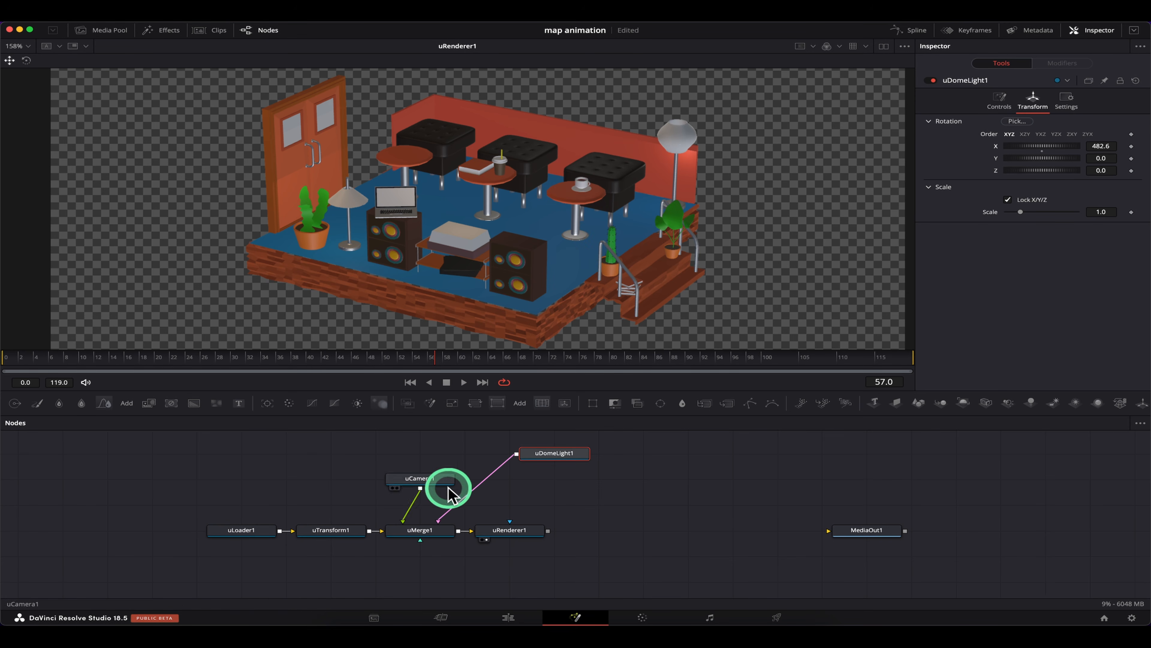
# - Shift uCamera1 to an X translation of 5.971
pyautogui.click(437, 478)
pyautogui.moveTo(1040, 149); pyautogui.dragTo(1012, 148)
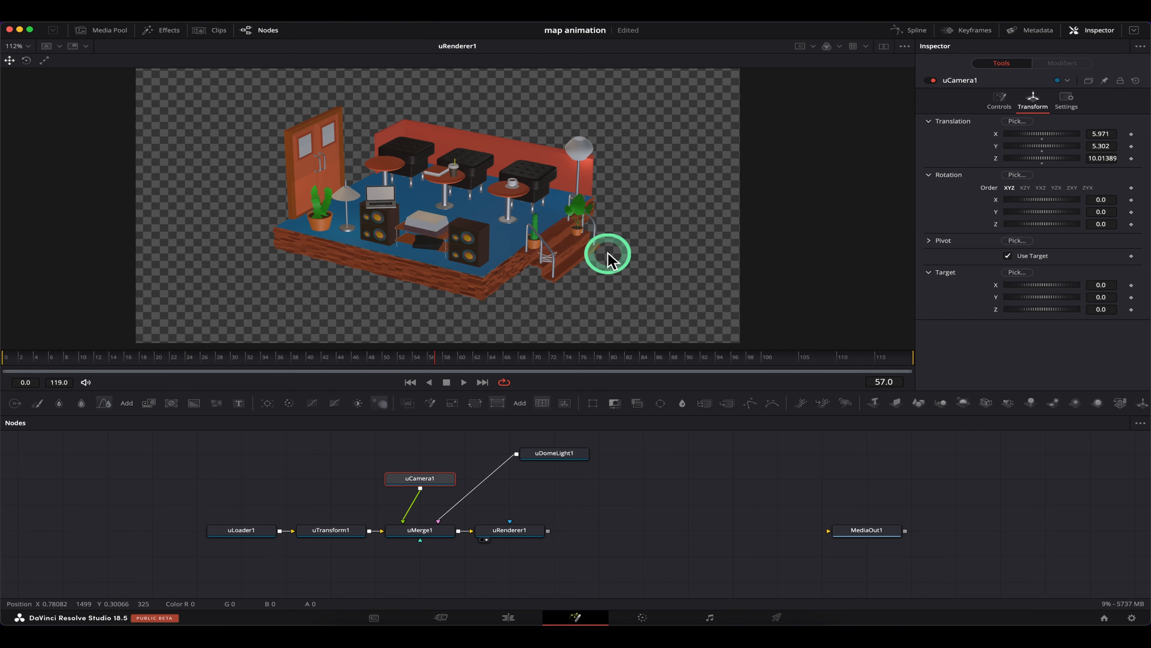